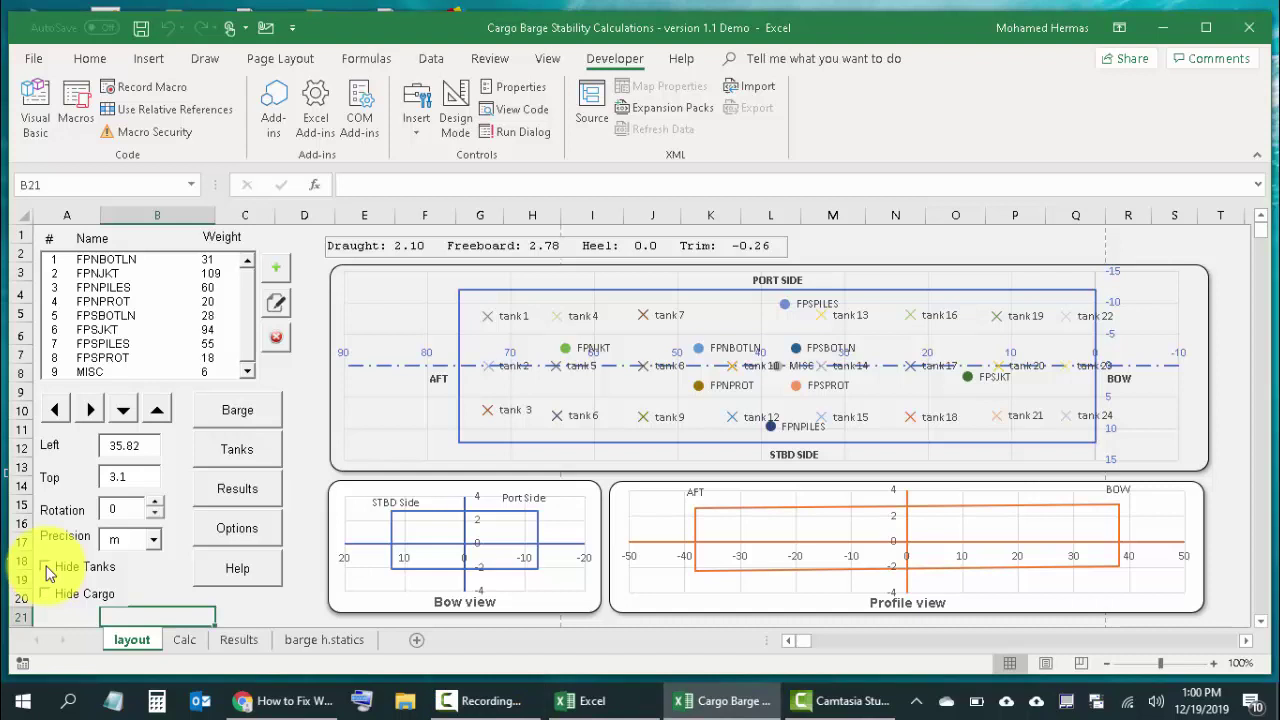
Step: Hide the tanks on the deck layout chart and show them again
click(47, 572)
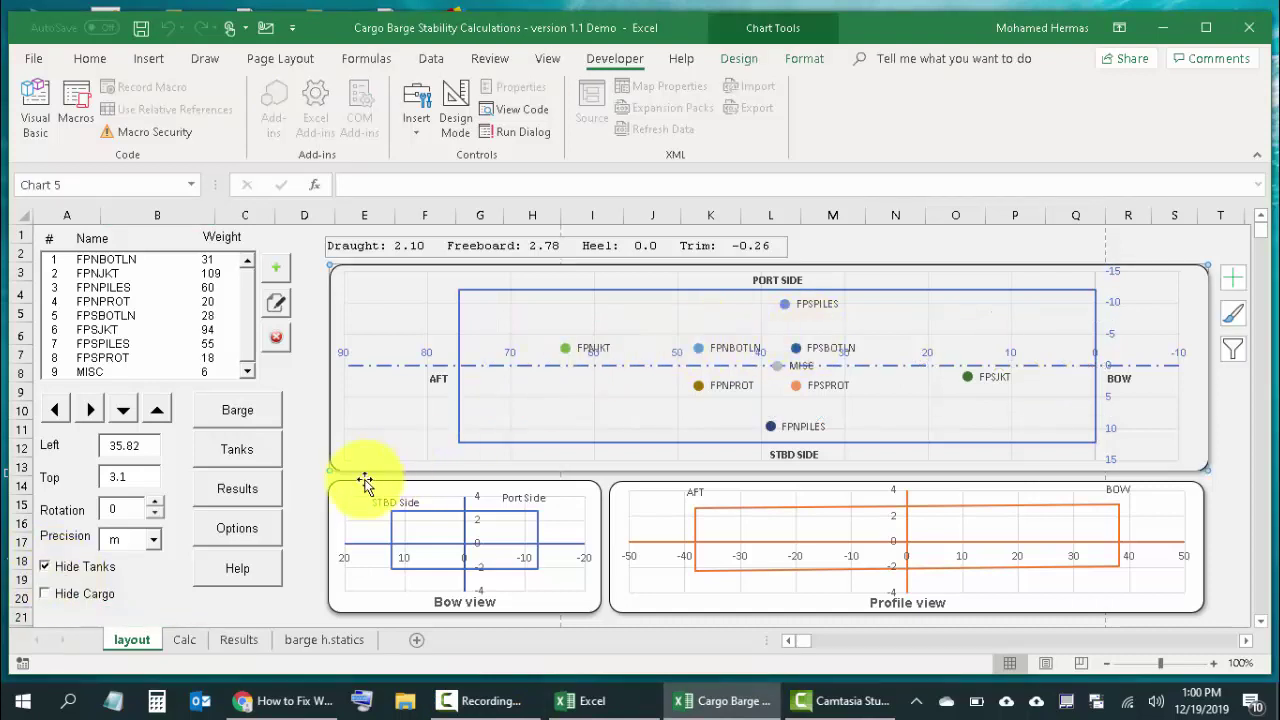
click(47, 566)
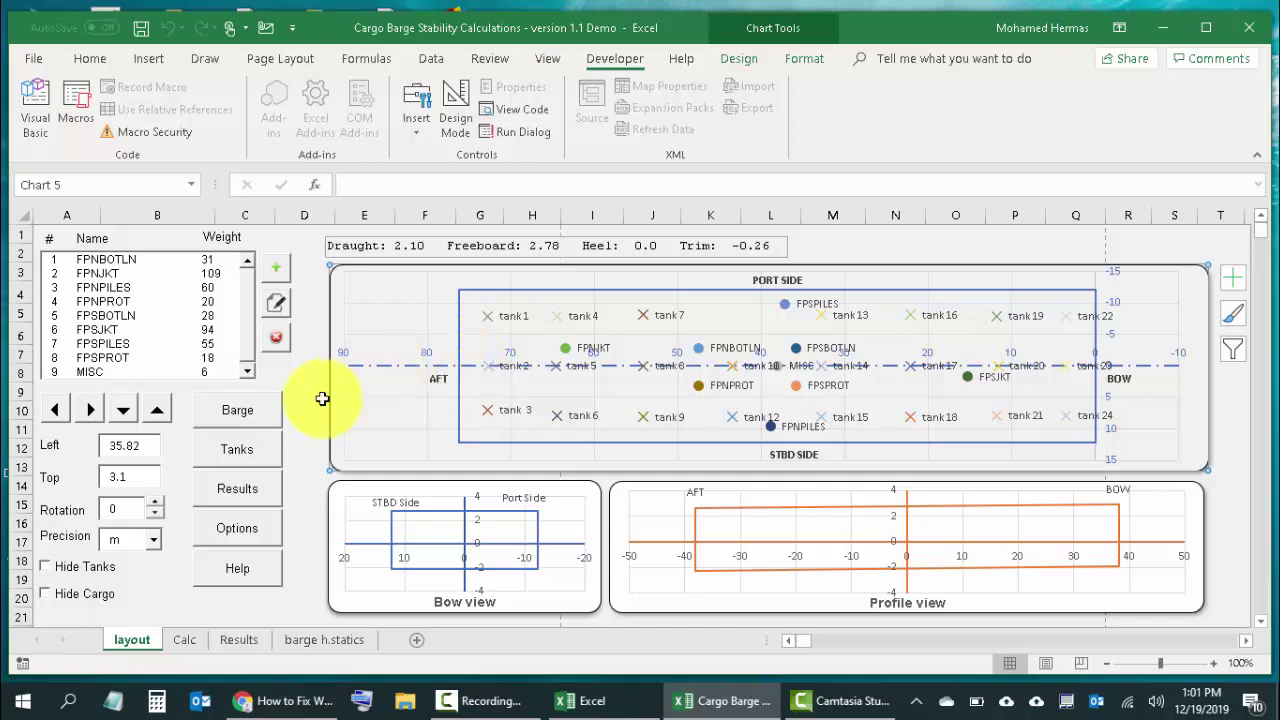
Step: Review and save the barge particulars, and choose to enter the barge's hydrostatic properties now
click(236, 412)
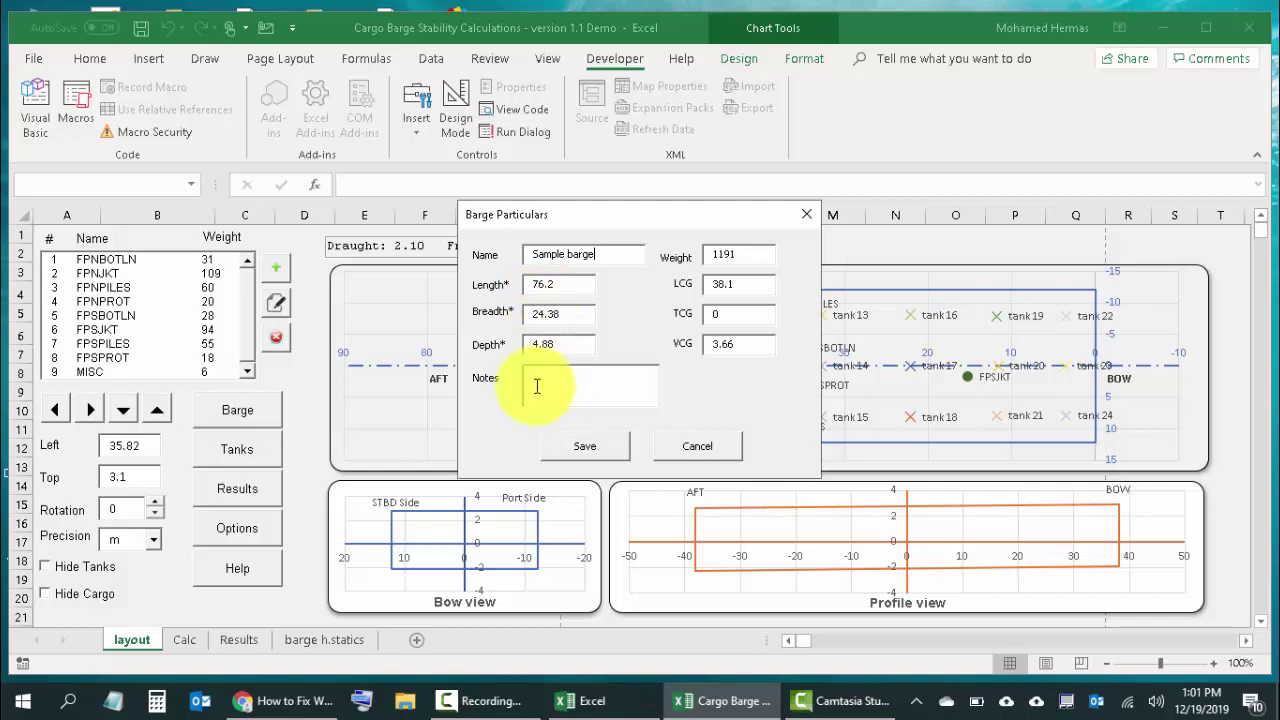
click(723, 254)
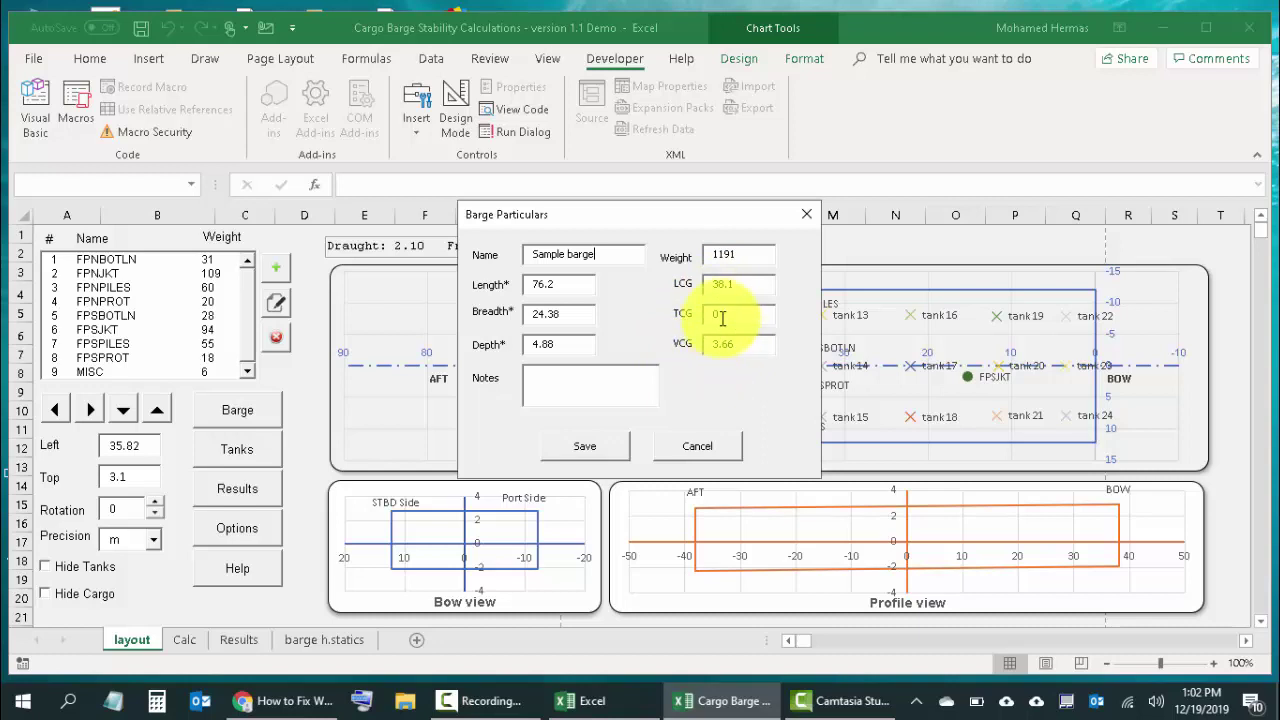
click(590, 447)
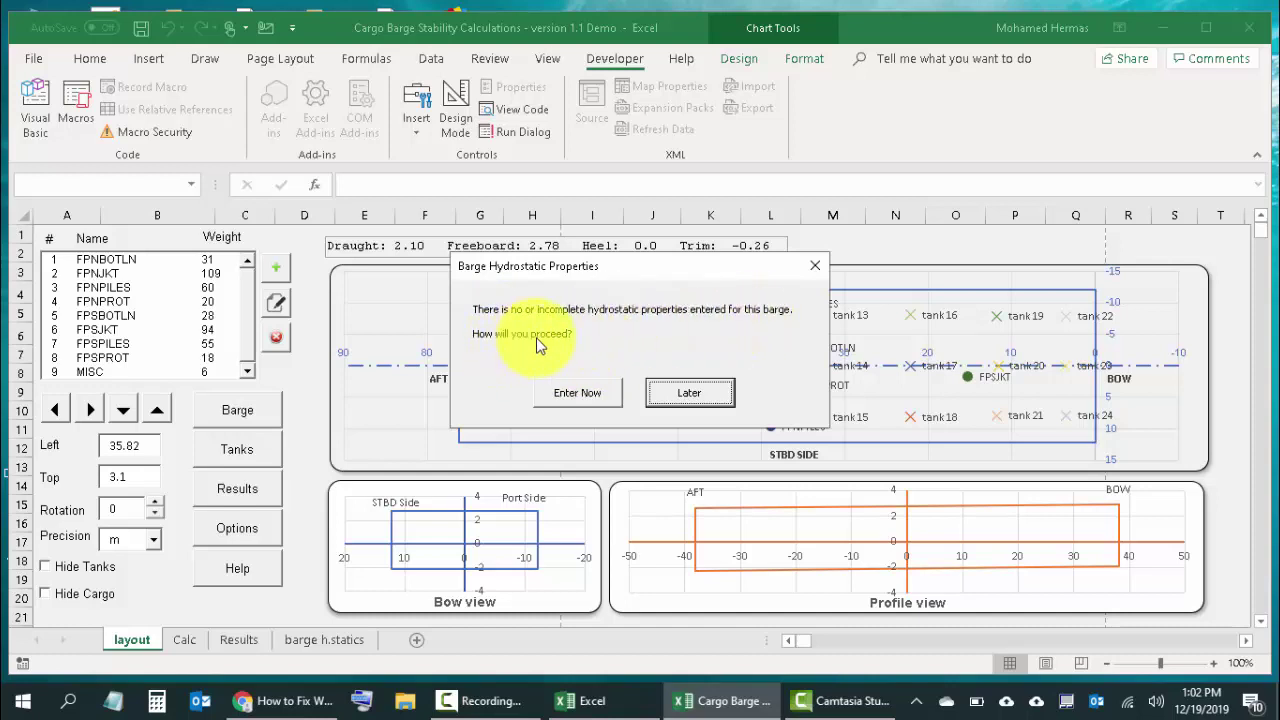
click(563, 393)
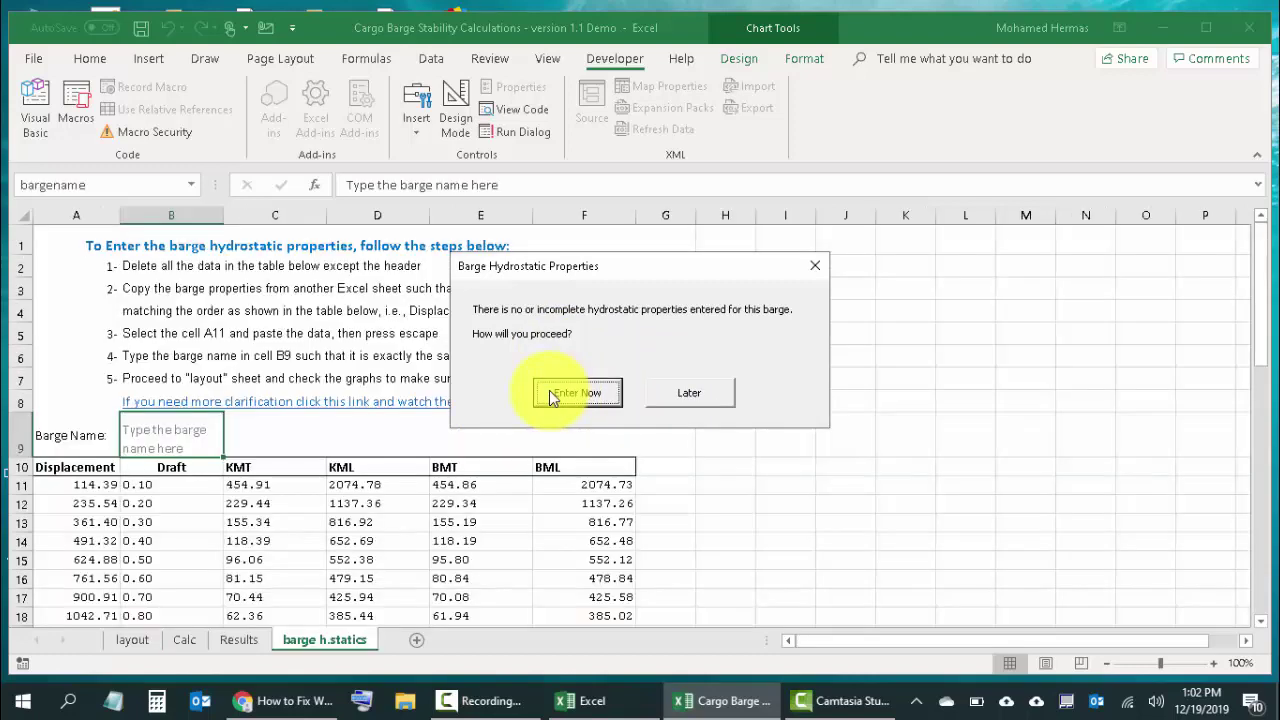
click(812, 270)
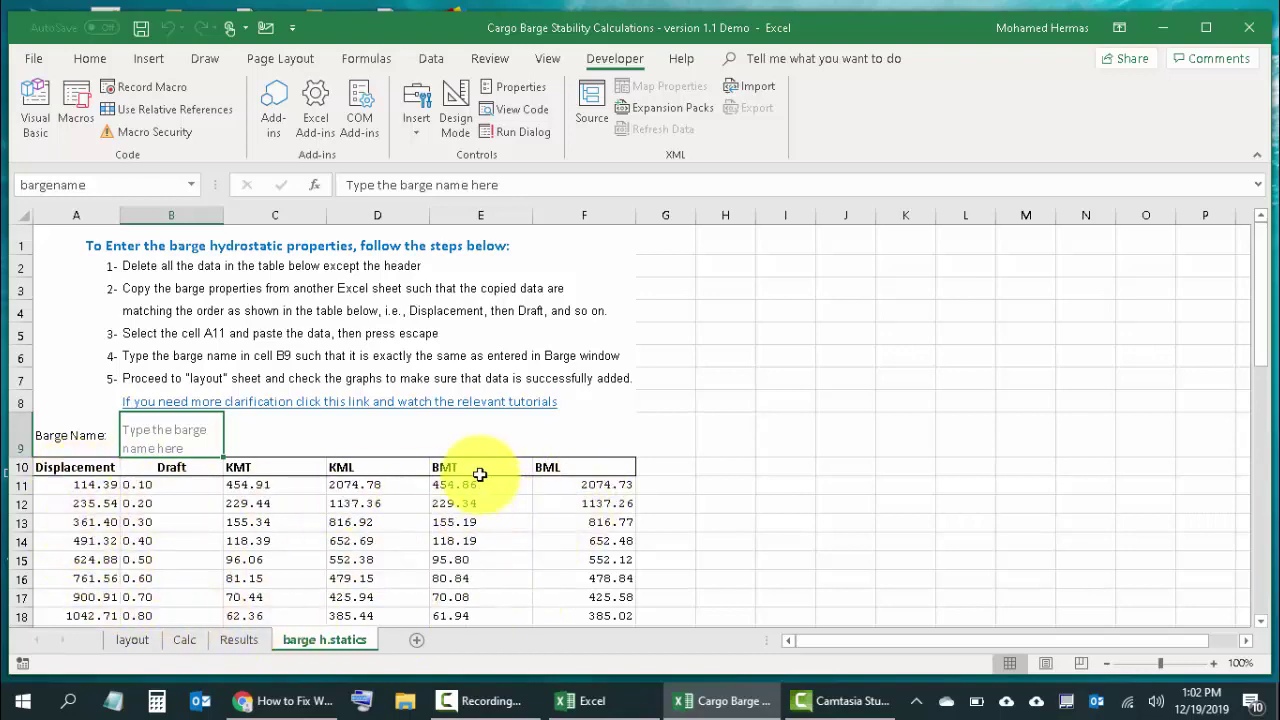
Step: Try a text-only paste into the first Displacement cell, A11, of the hydrostatic properties table
scroll(470, 468, down, 2)
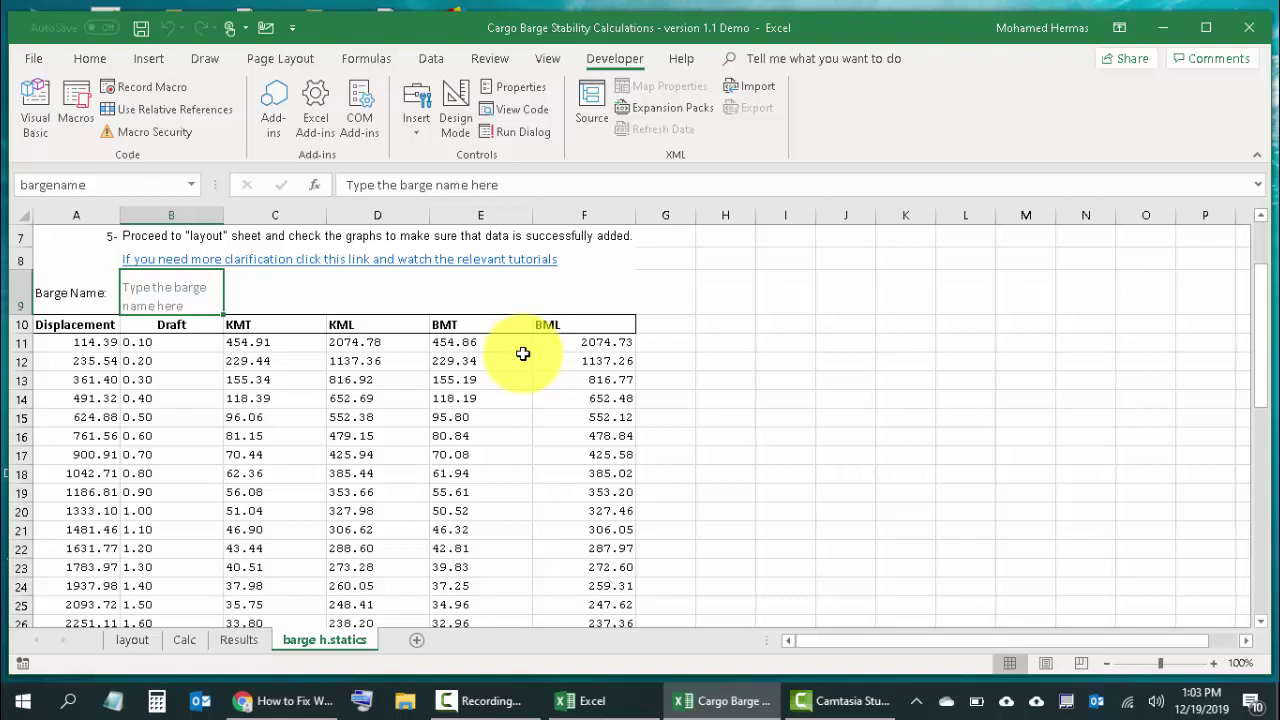
click(76, 345)
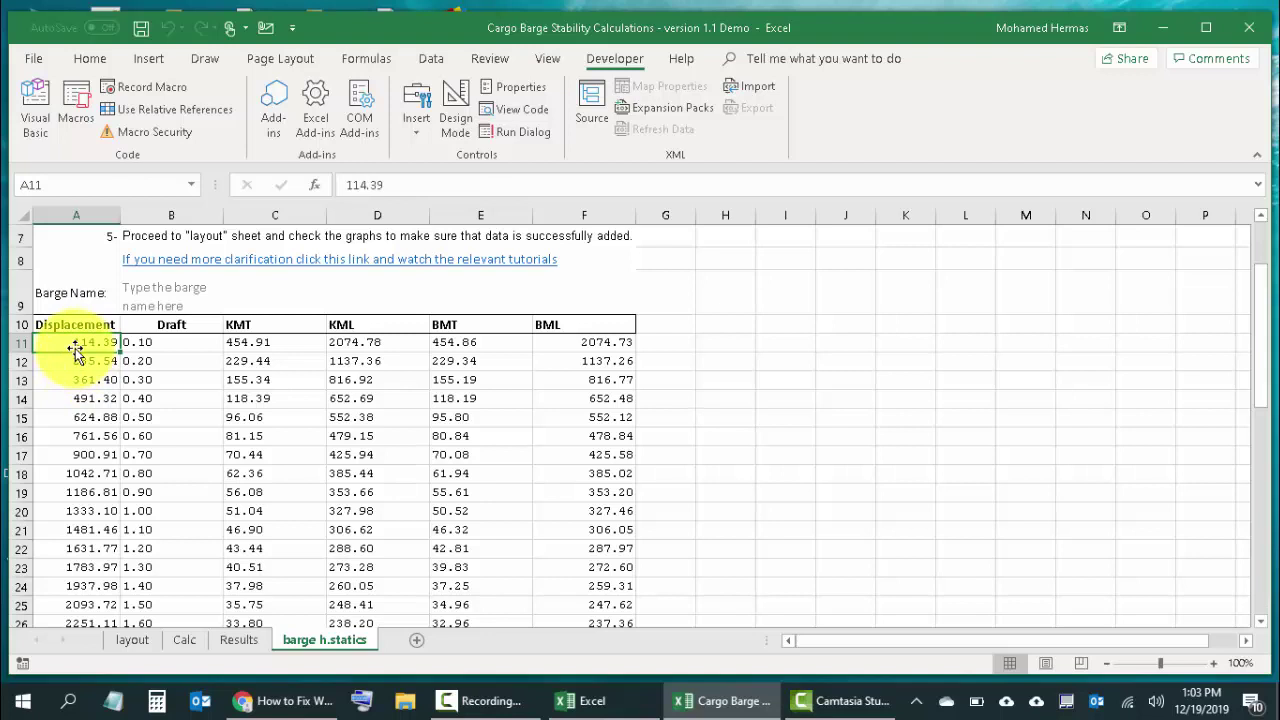
right_click(74, 346)
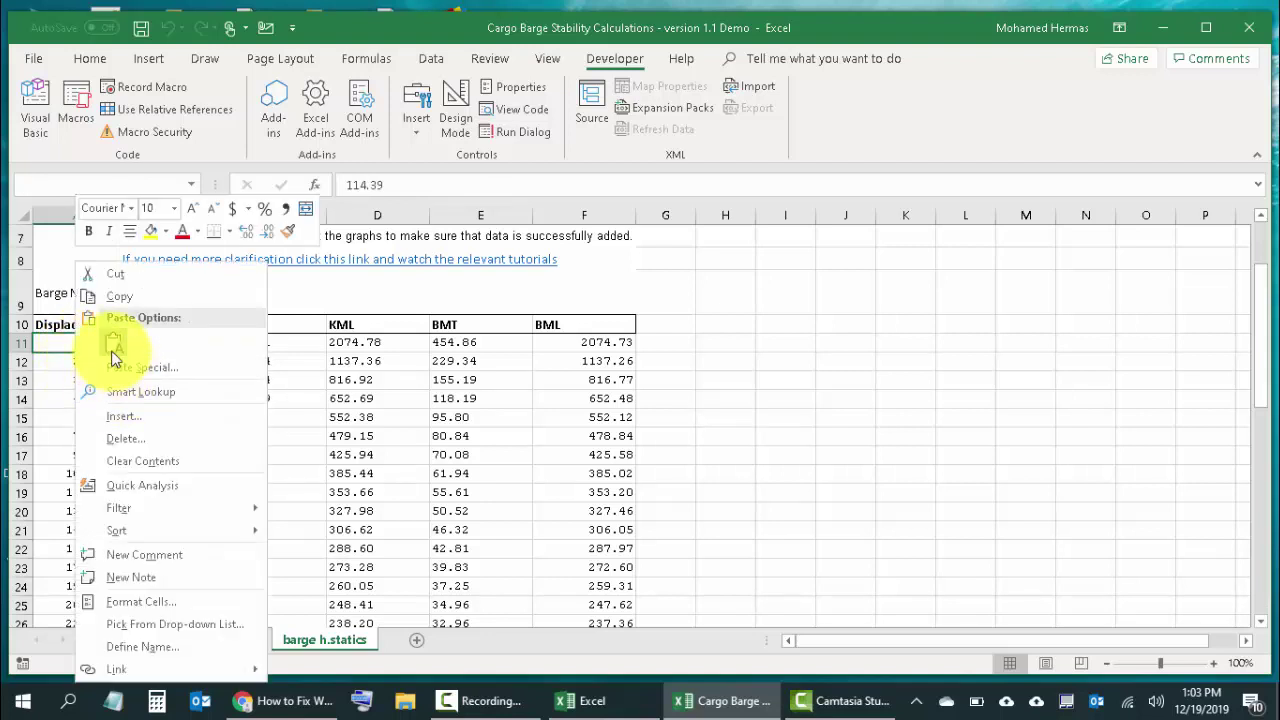
click(113, 347)
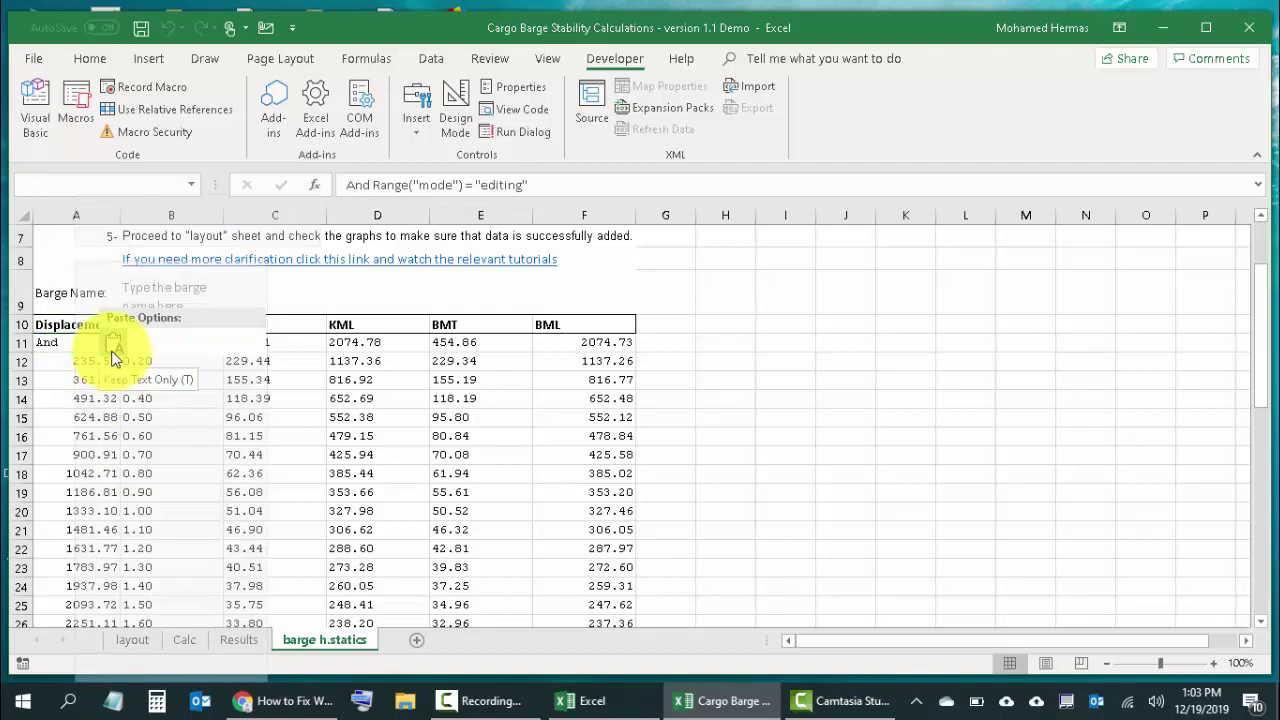
right_click(63, 362)
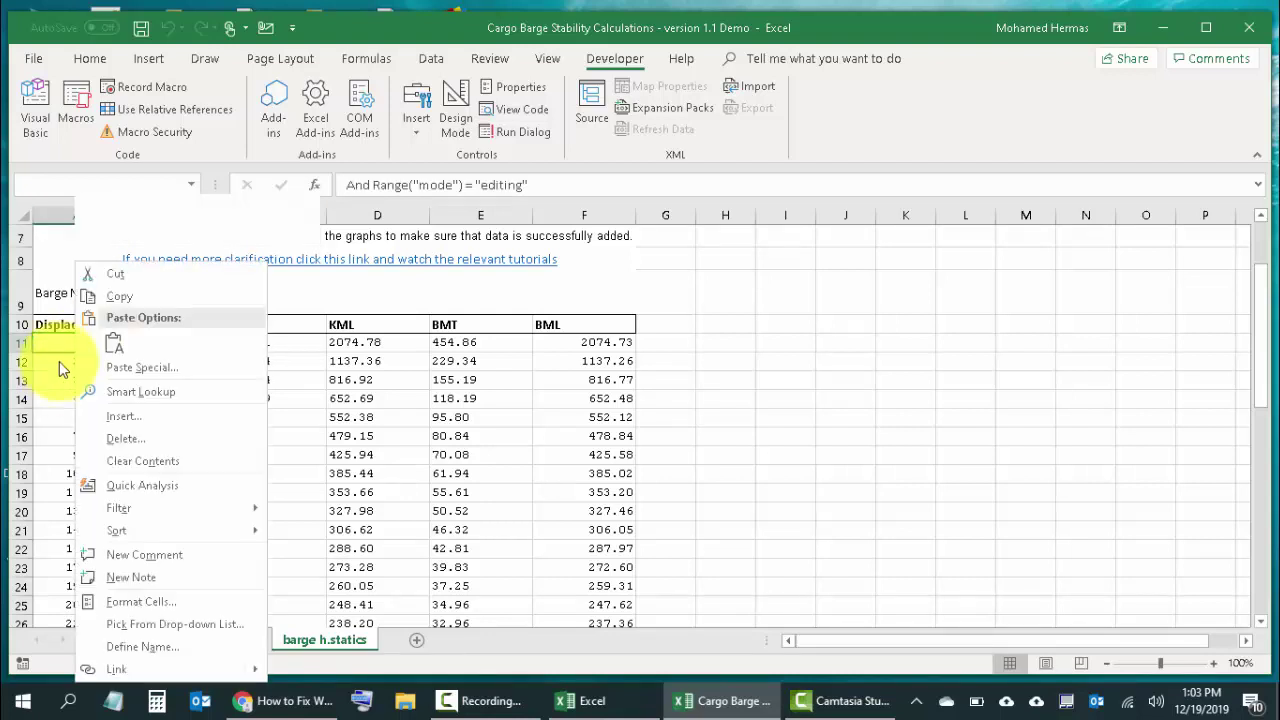
click(70, 344)
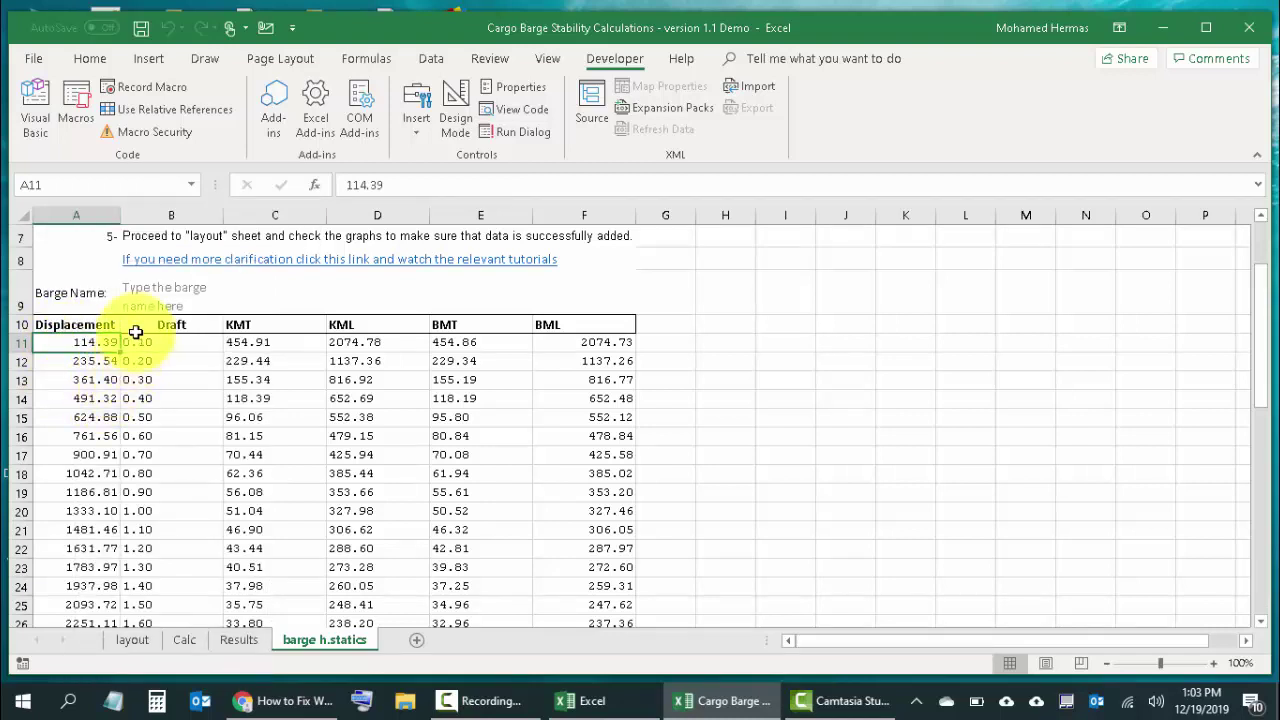
Step: Compare barge name cell B9 on the barge h.statics sheet with the name in the Barge Particulars
click(140, 298)
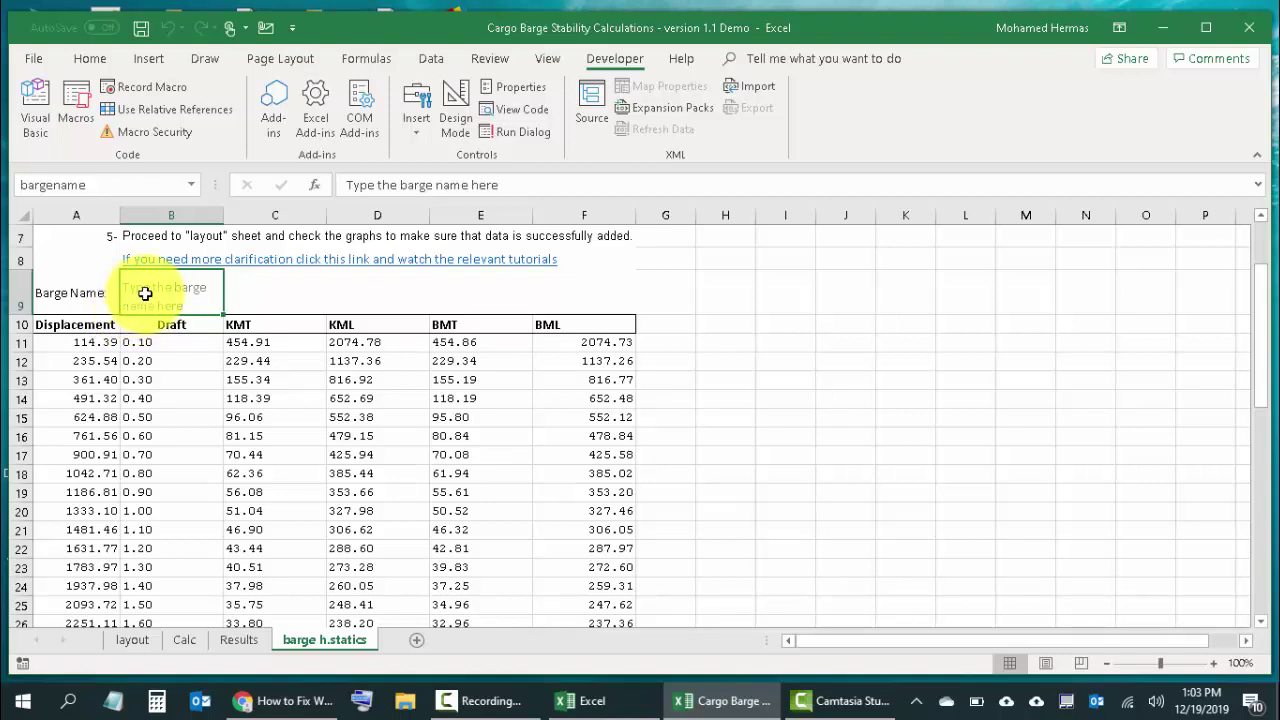
click(132, 638)
click(231, 414)
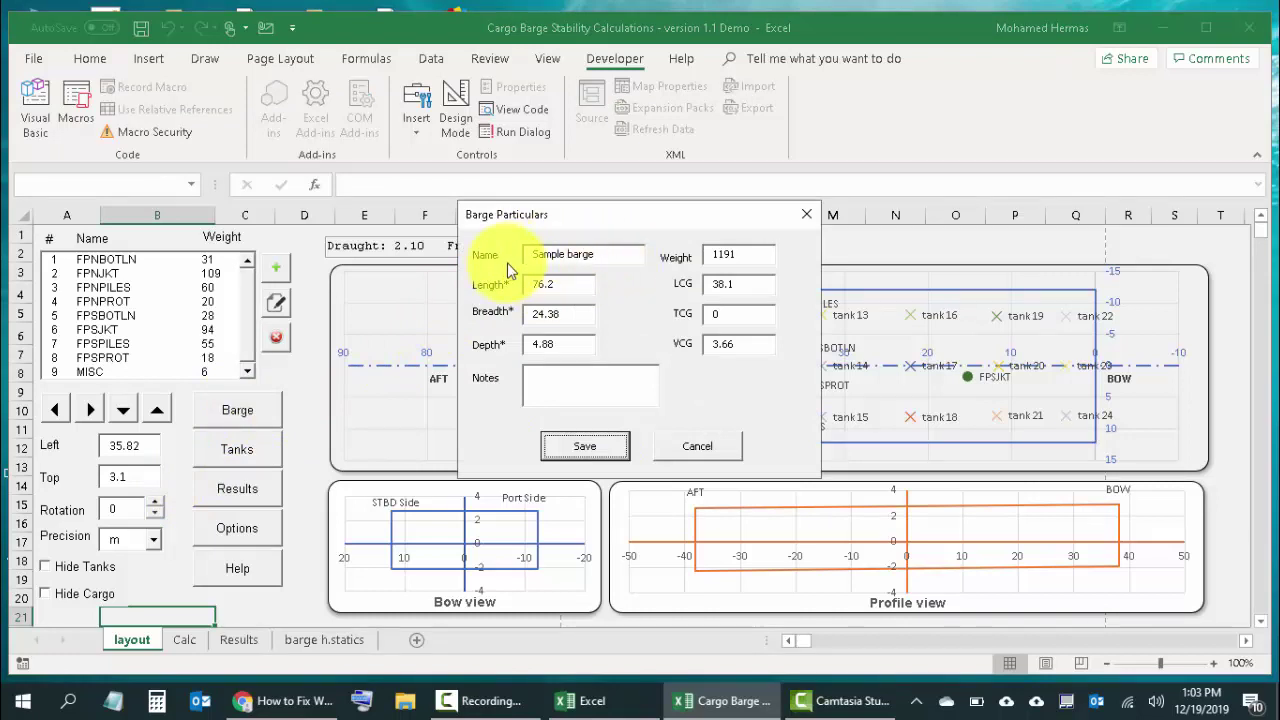
click(697, 447)
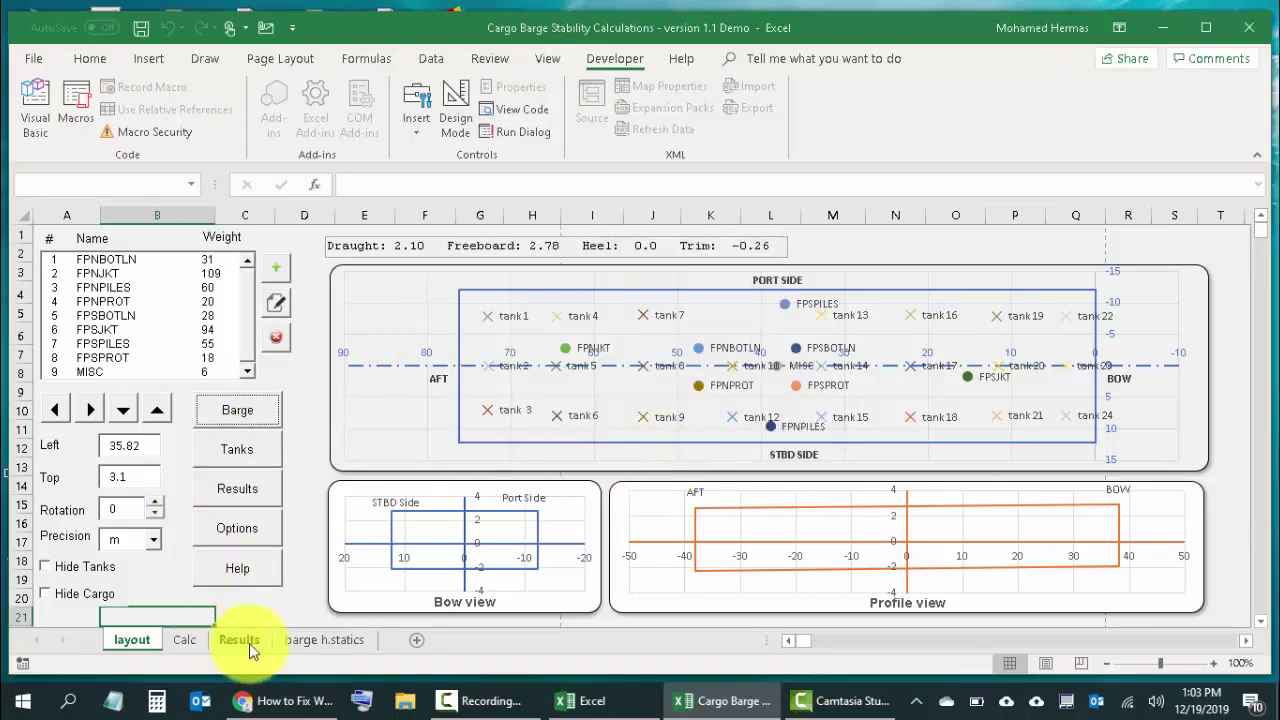
click(300, 642)
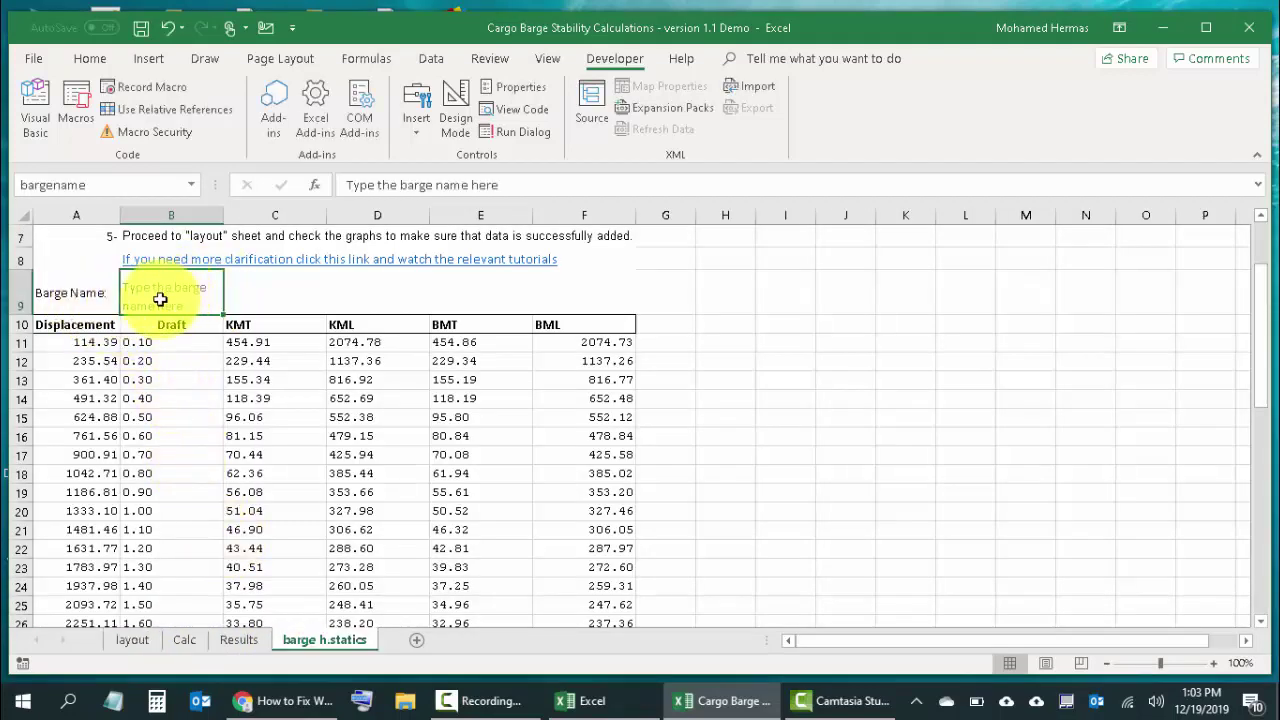
click(131, 640)
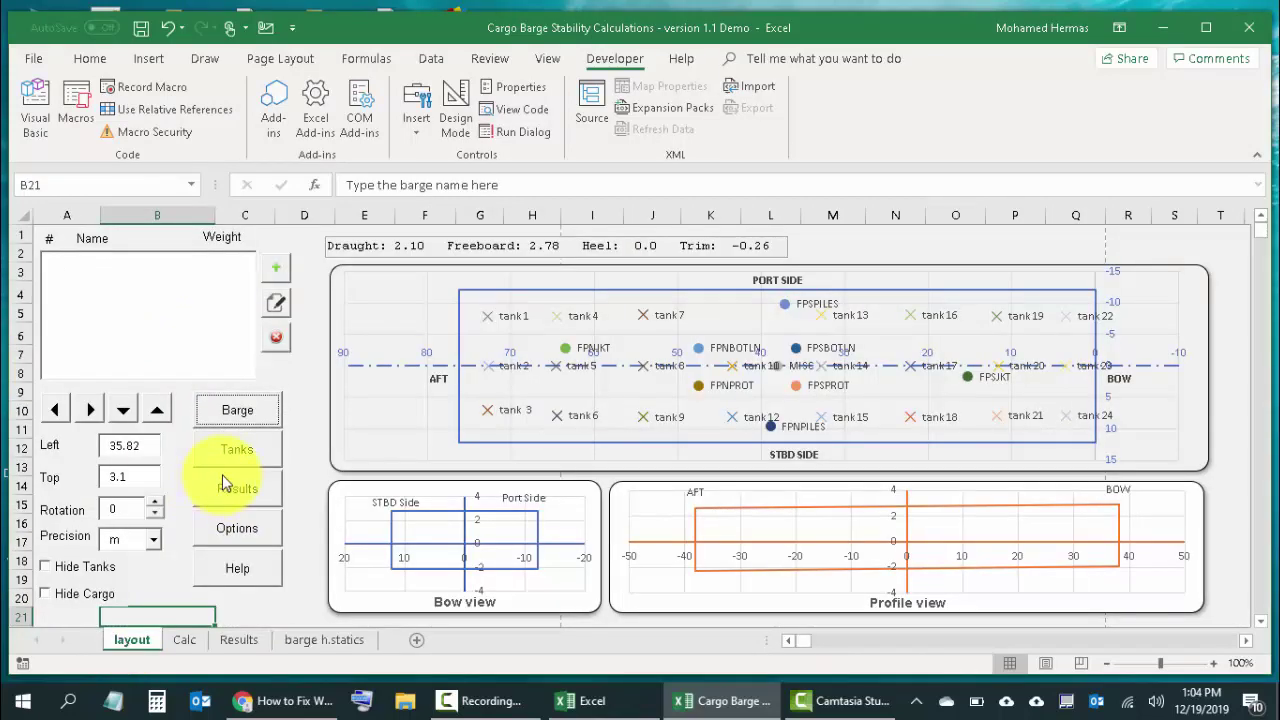
Step: Save the barge particulars again with the hydrostatic properties postponed, and check the barge h.statics sheet before returning to the layout sheet
click(250, 419)
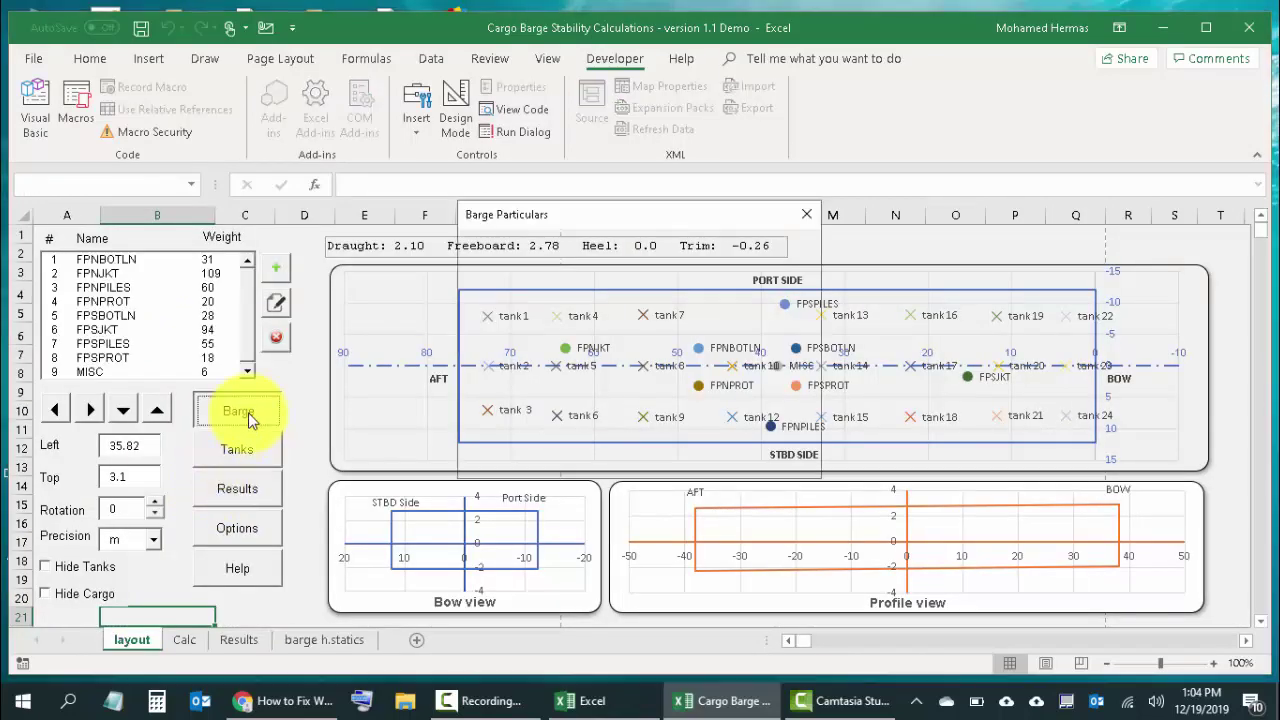
click(617, 449)
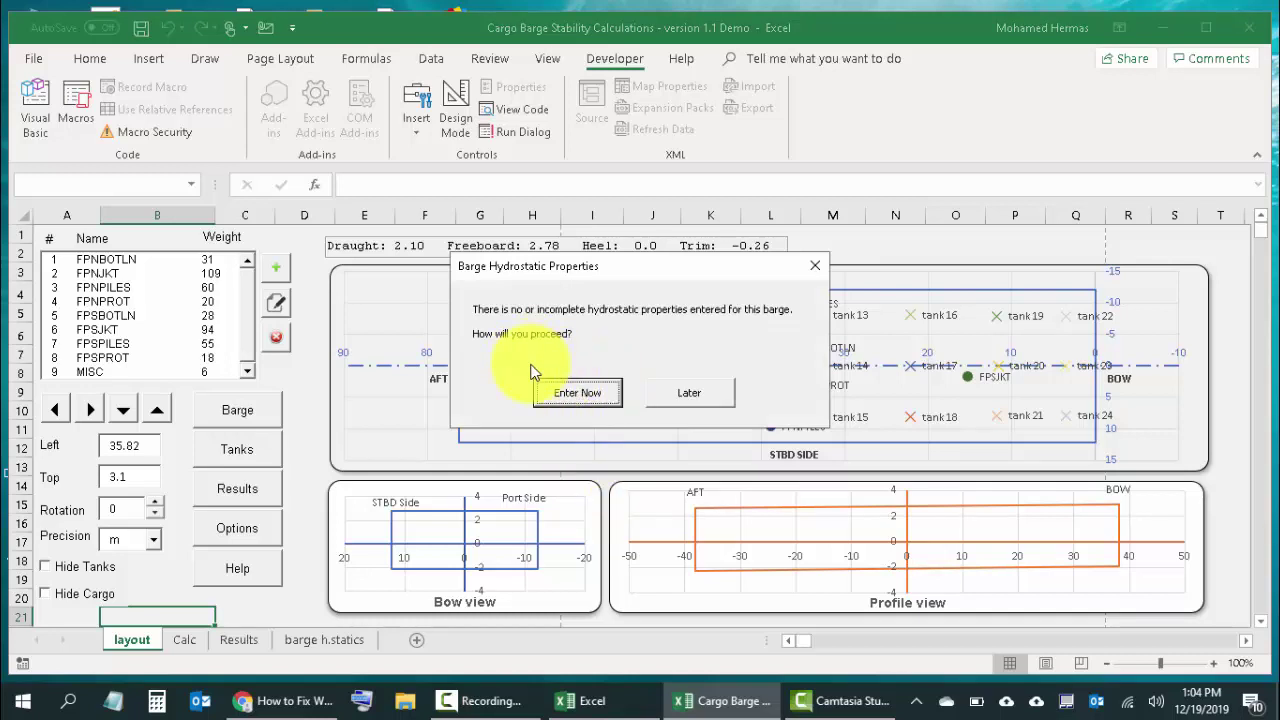
click(671, 388)
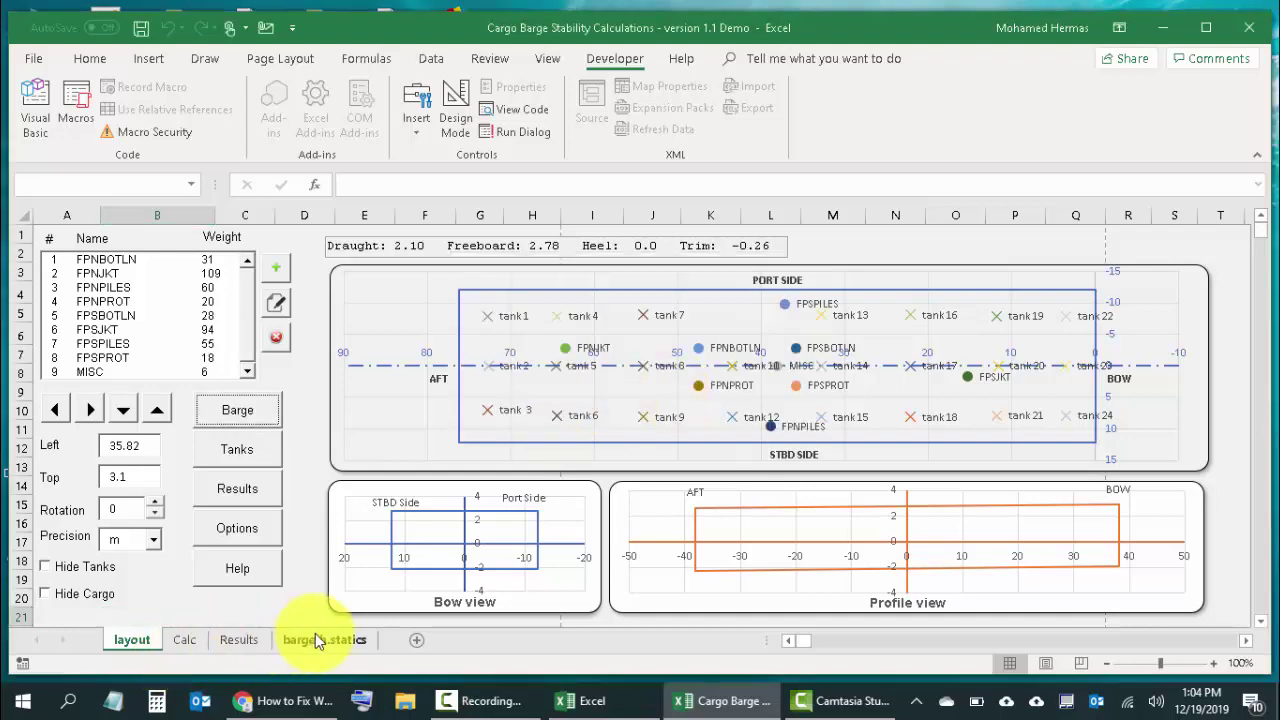
click(318, 639)
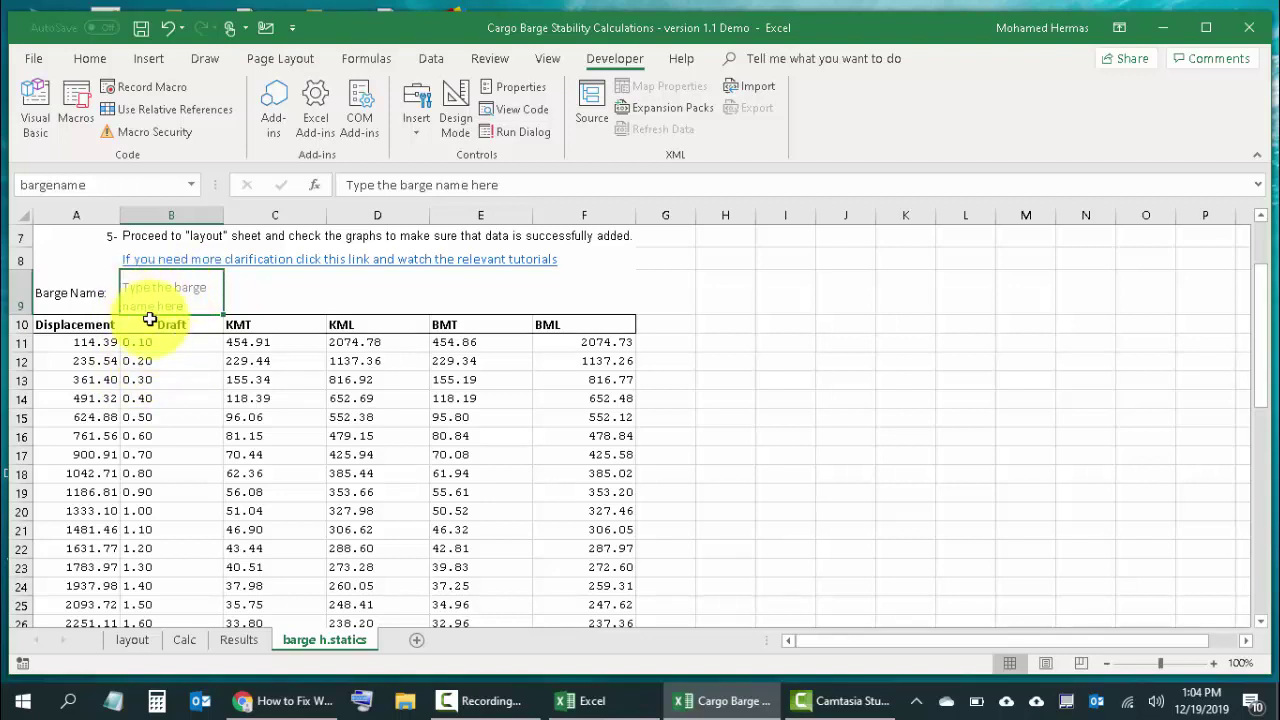
click(138, 639)
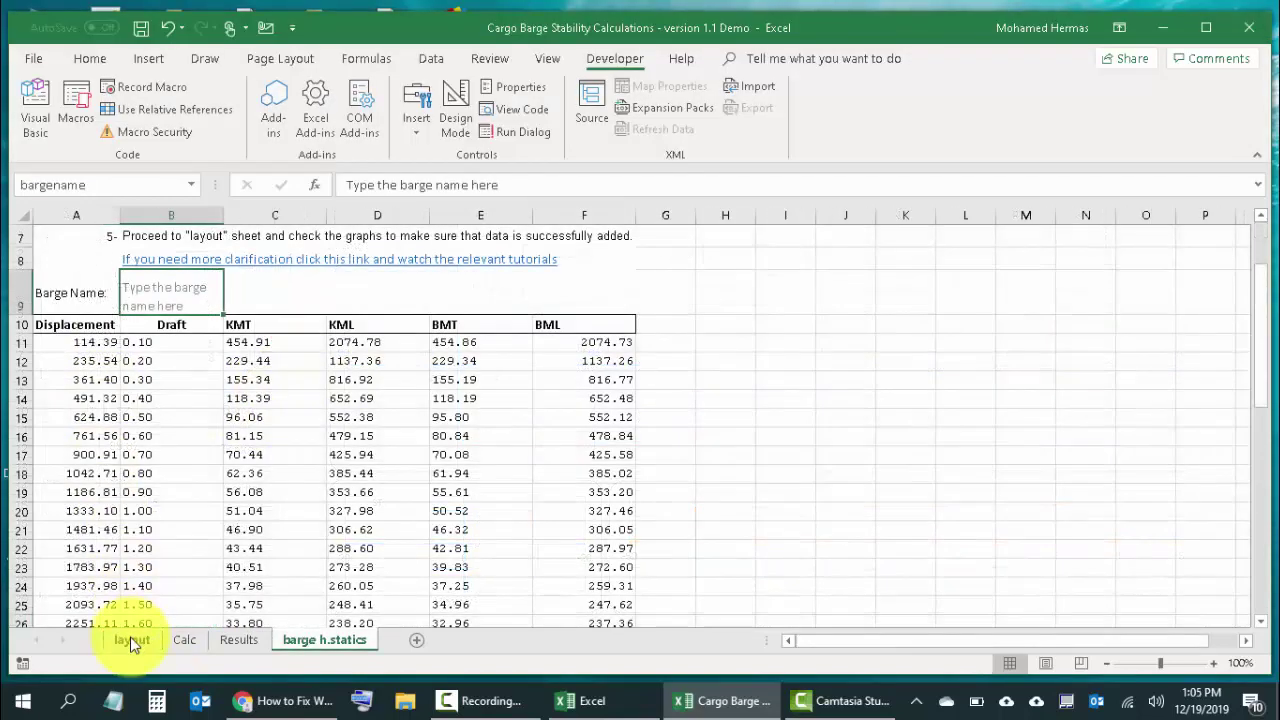
click(133, 640)
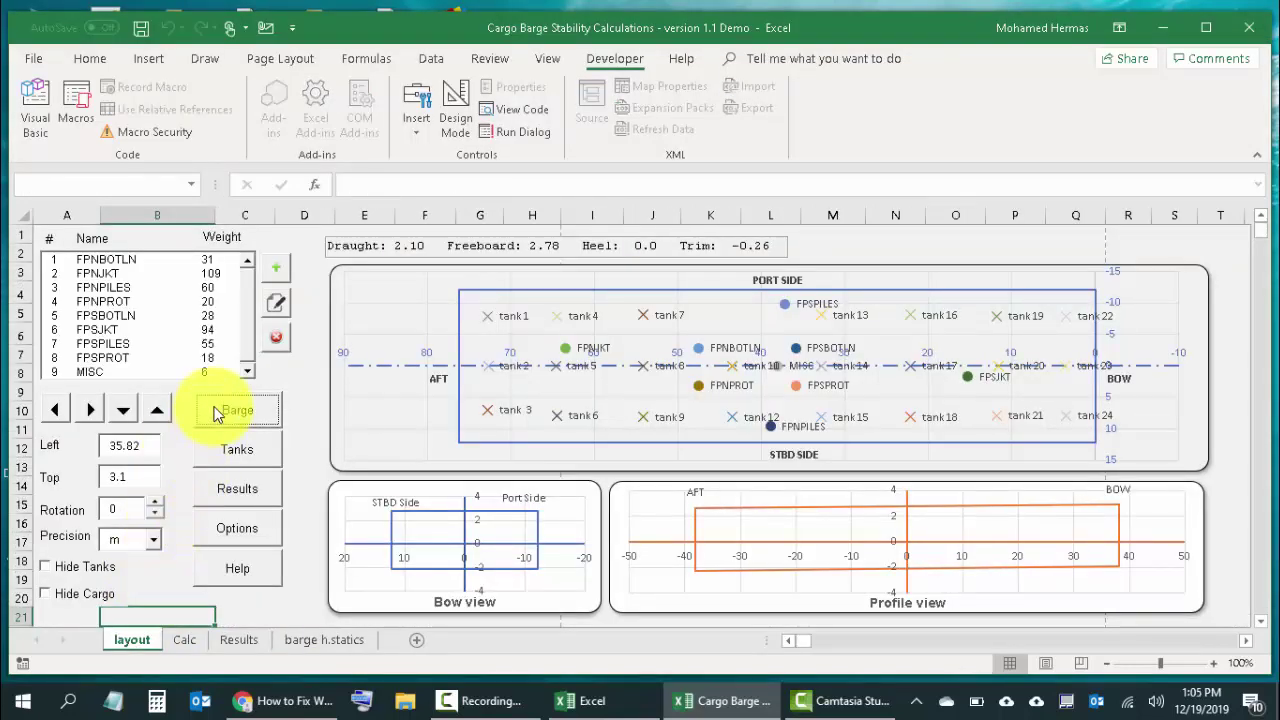
Step: Look through the barge's tank list, and start a new tank named tank 25
click(234, 455)
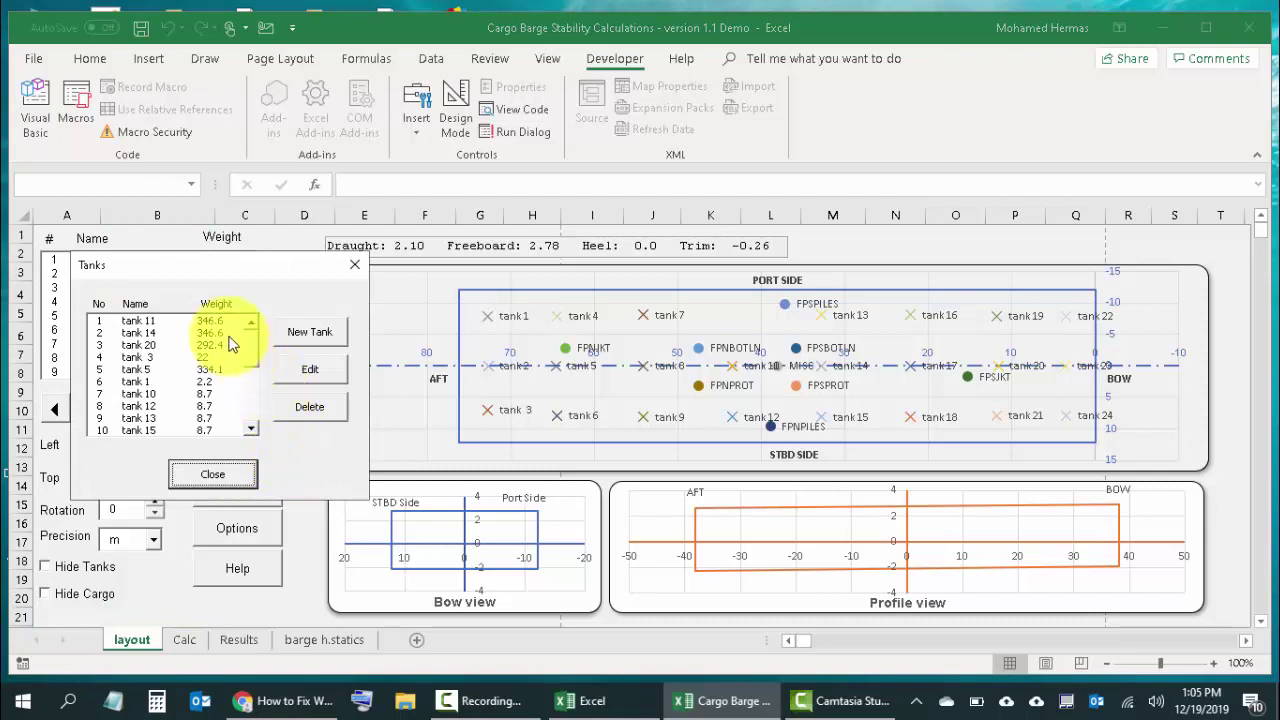
drag(217, 272, 457, 248)
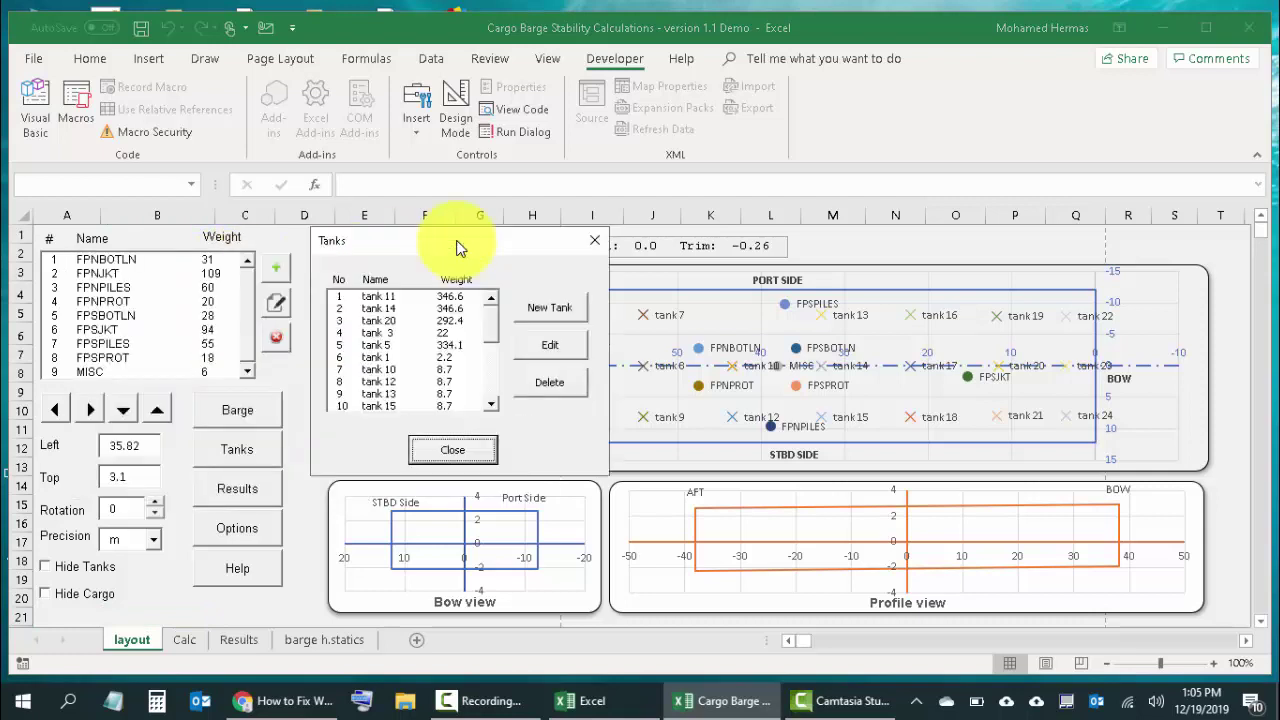
click(400, 300)
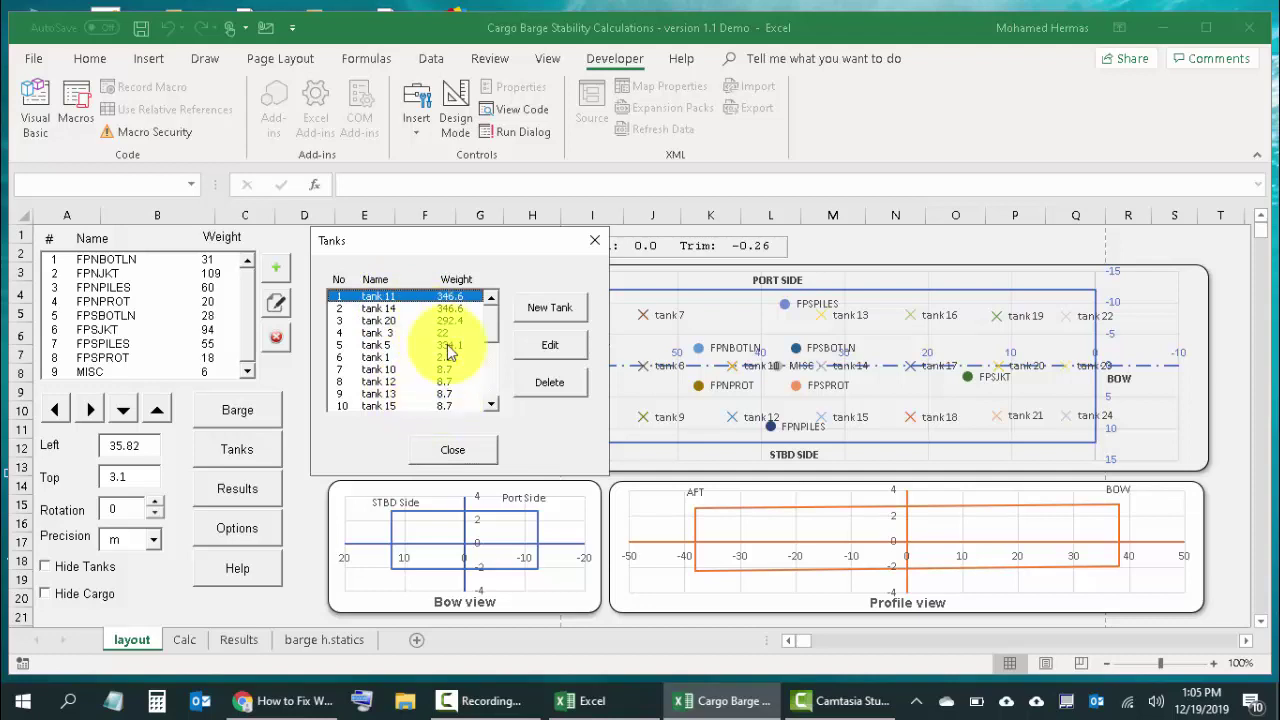
scroll(488, 345, down, 5)
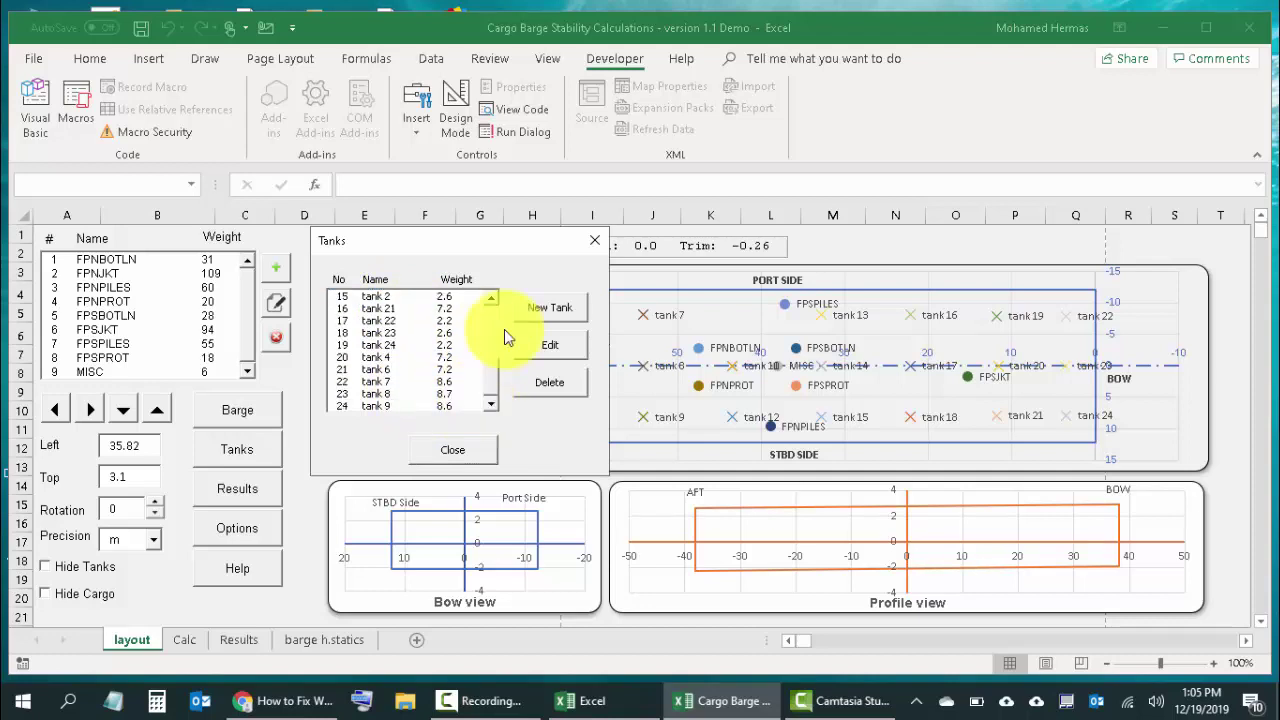
click(537, 310)
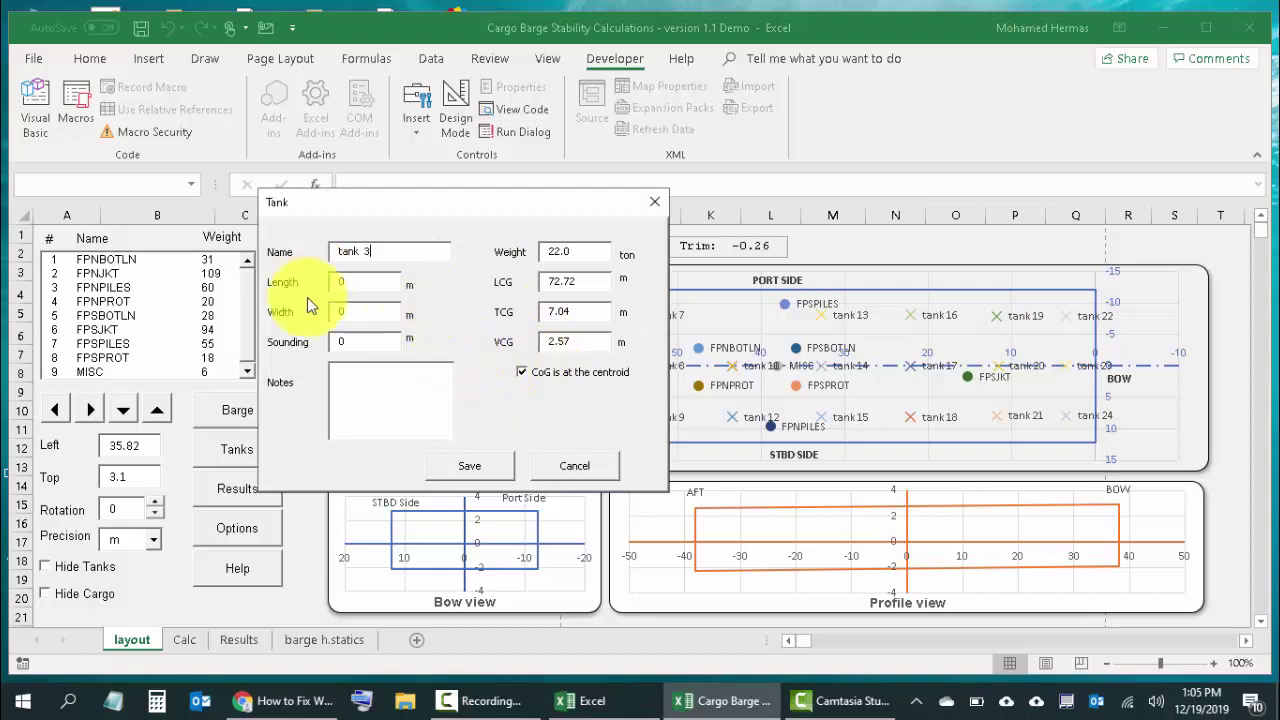
click(380, 253)
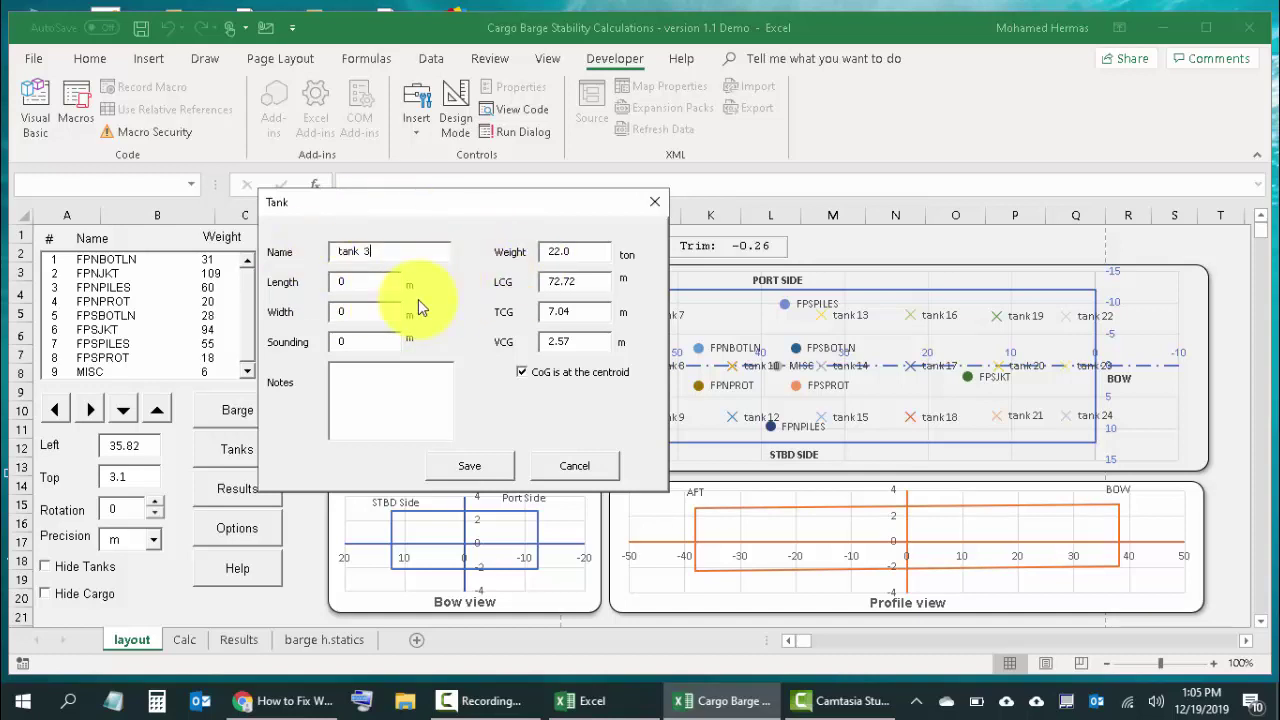
key(BackSpace)
text(25)
key(Tab)
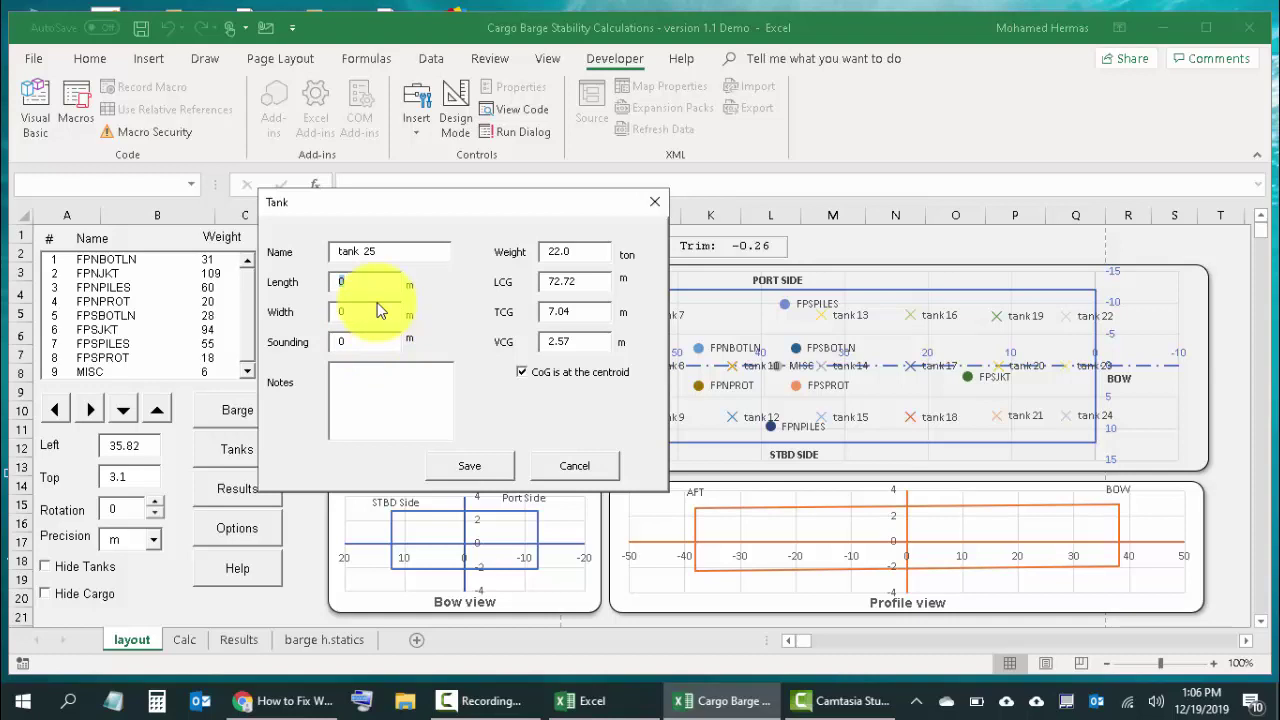
Step: Set the new tank's weight to 40 ton, LCG 30 m, TCG 0 m and VCG 2 m, save it, and check the list
click(575, 255)
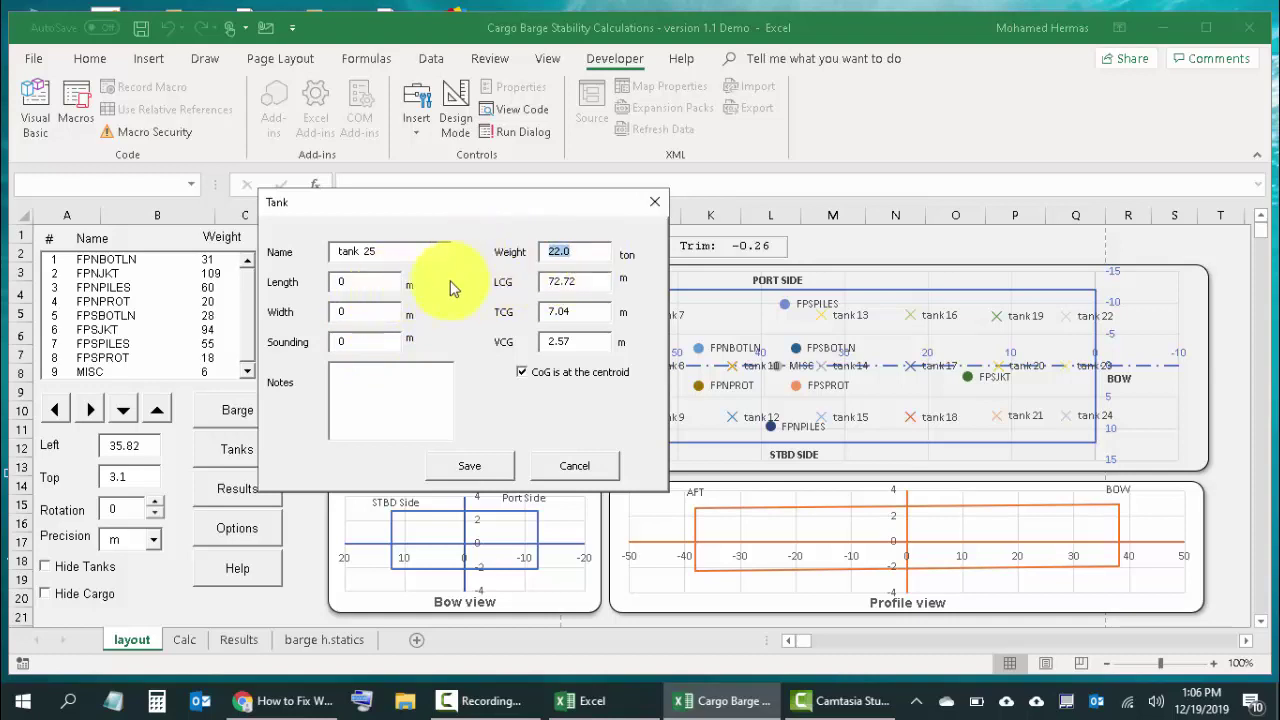
text(40)
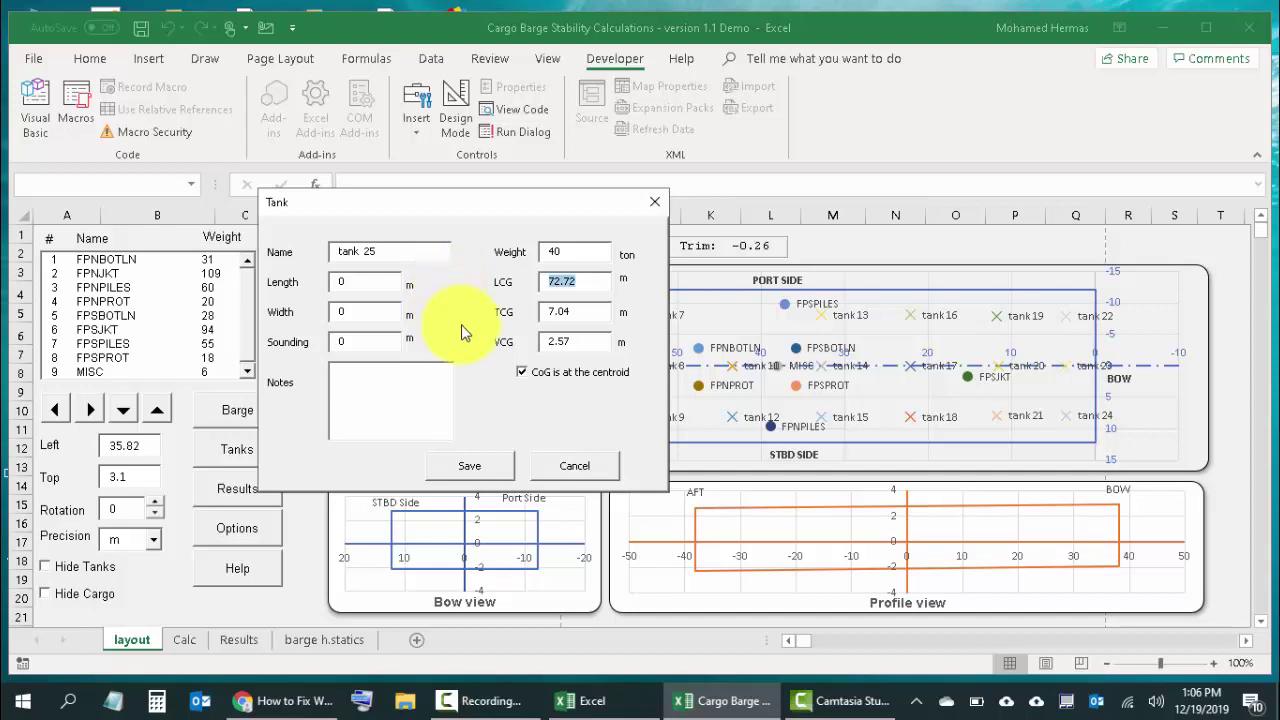
text(30)
key(Tab)
text(0)
key(Tab)
text(2)
click(469, 470)
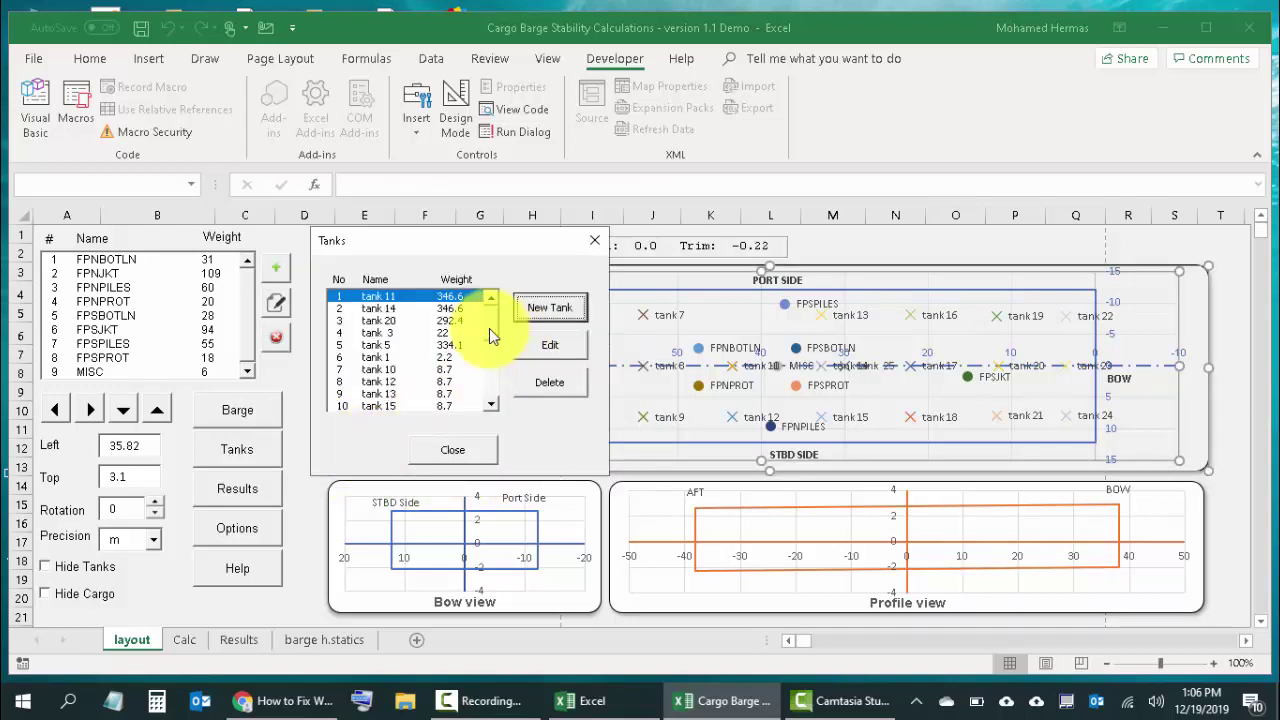
drag(489, 328, 487, 405)
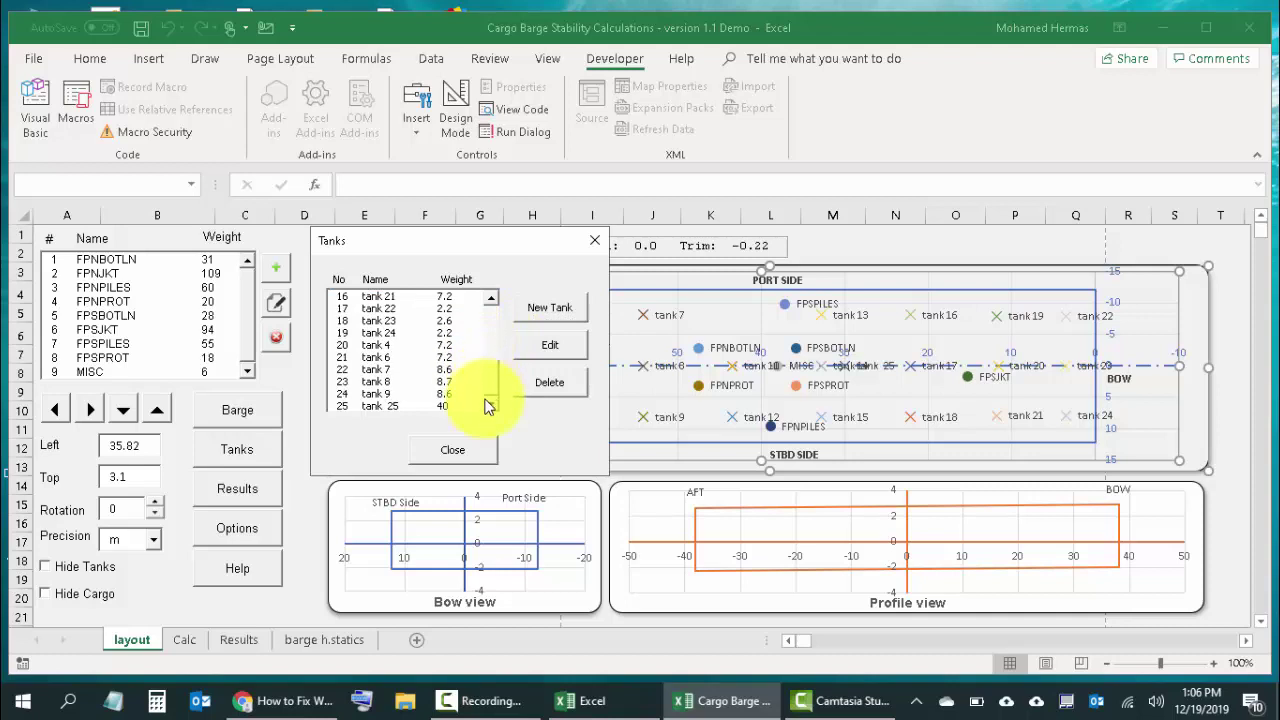
Step: Delete tank 25 from the barge's tank list, check the remaining tanks, and close the list
click(391, 405)
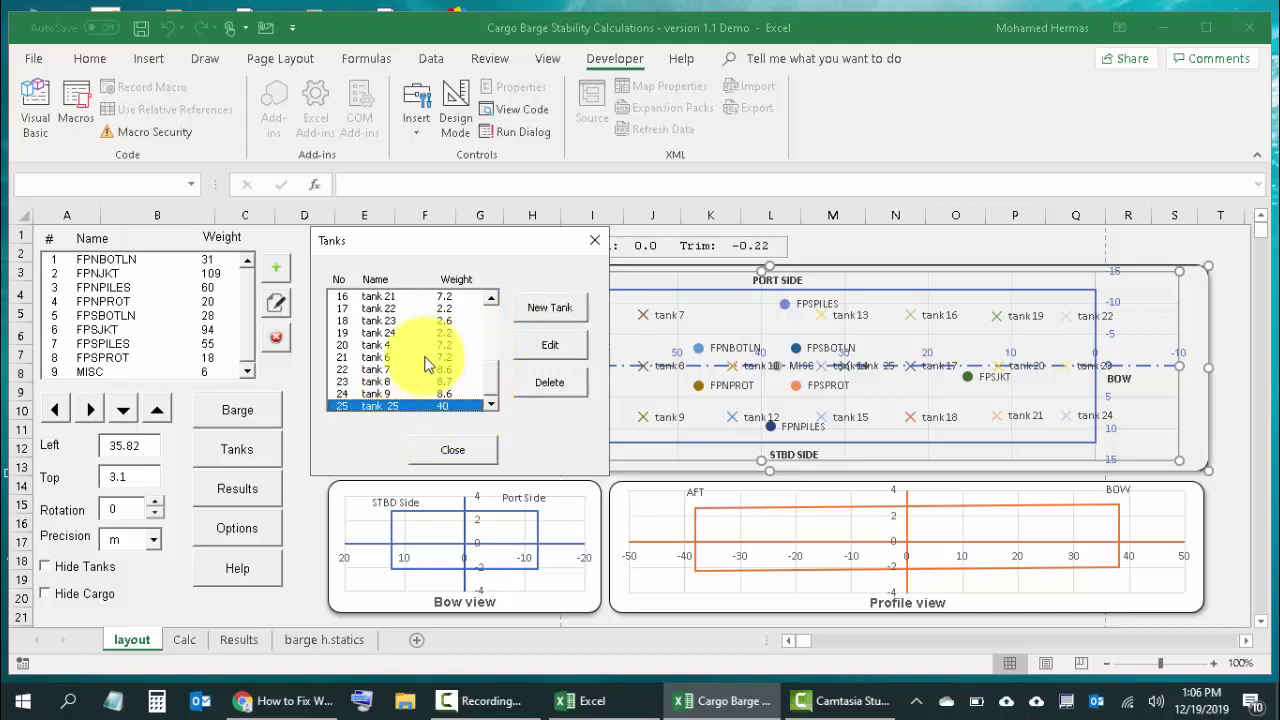
click(550, 396)
drag(487, 340, 487, 420)
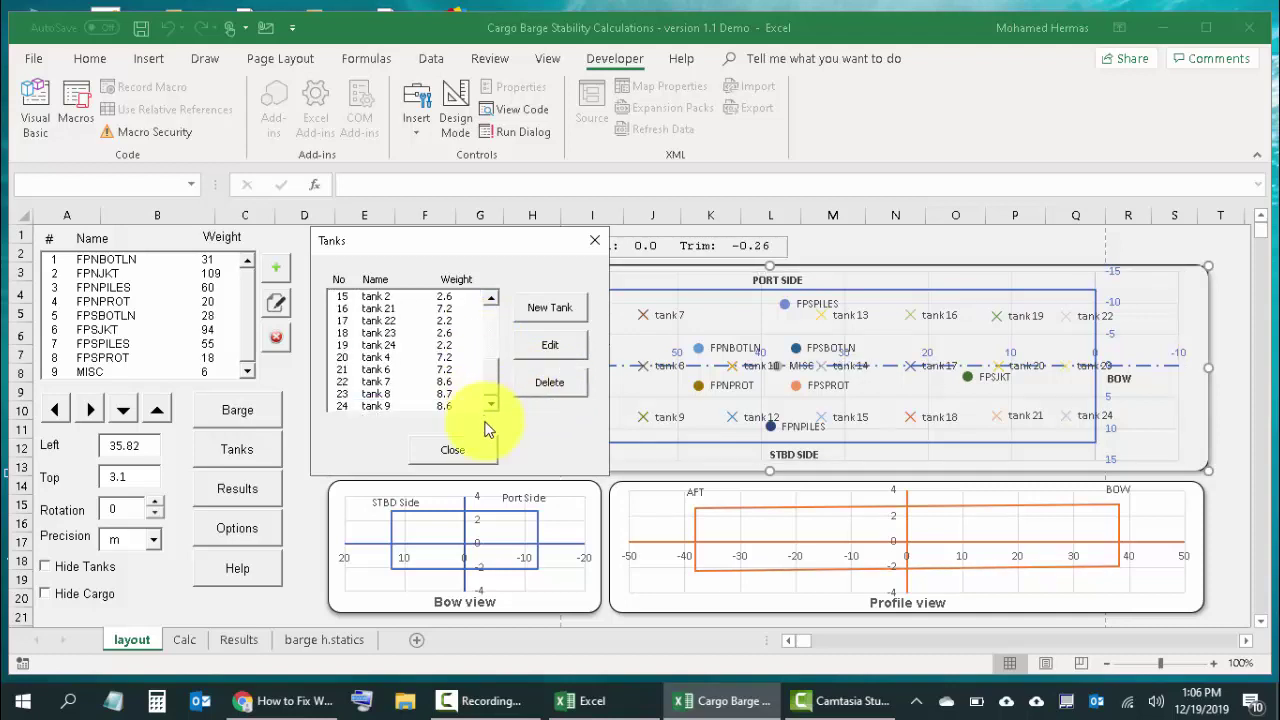
click(445, 452)
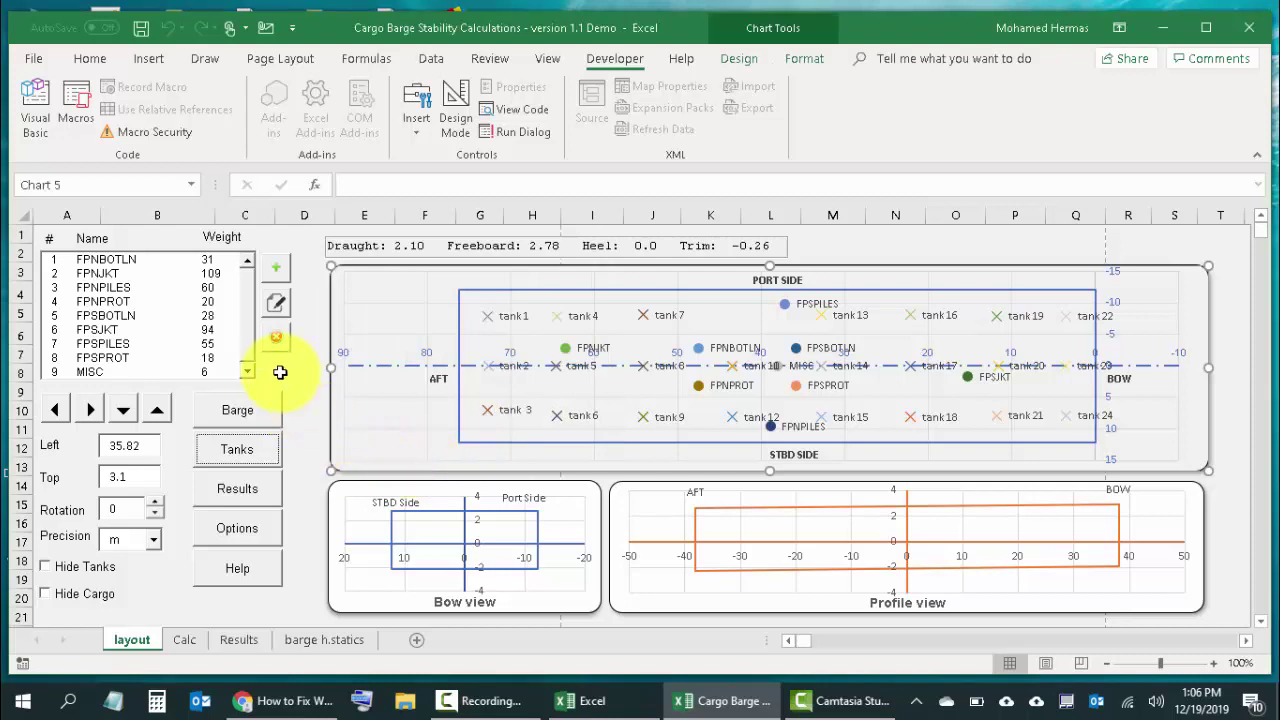
Step: Add a cargo item named pump with weight 1 ton, LCG 72 m, TCG -11 m and VCG 6 m, and save it
click(168, 285)
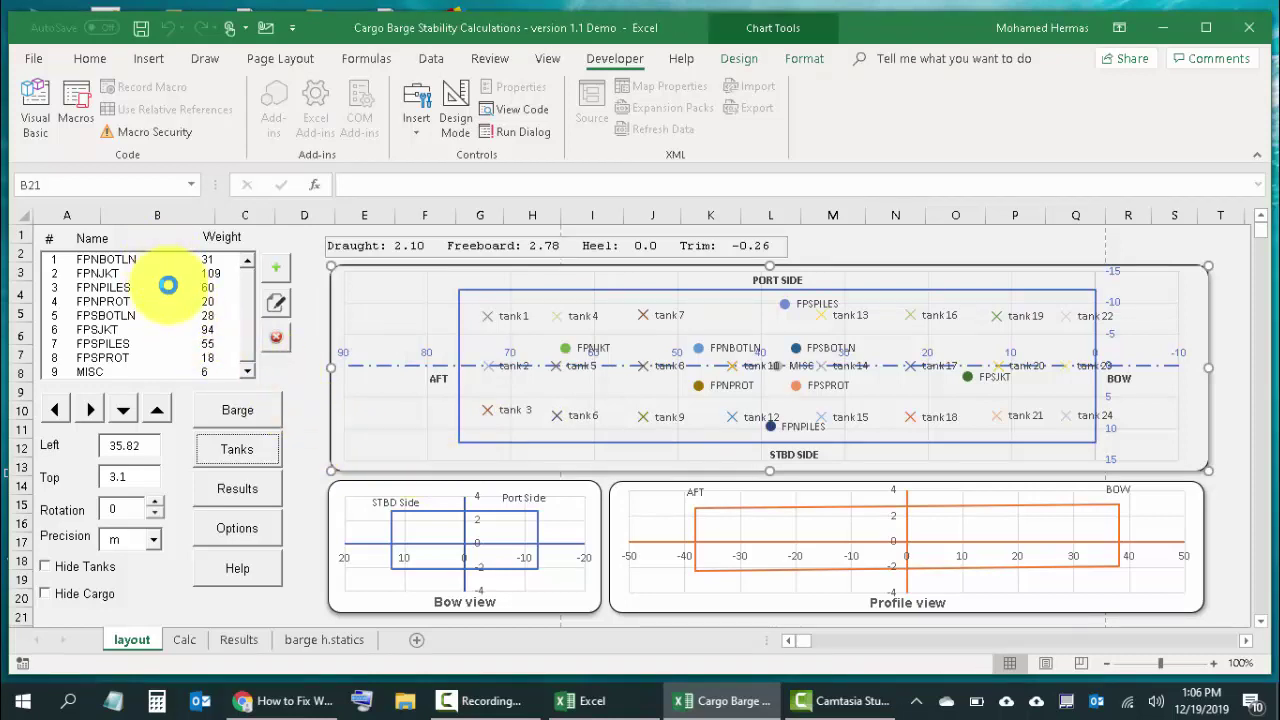
click(148, 326)
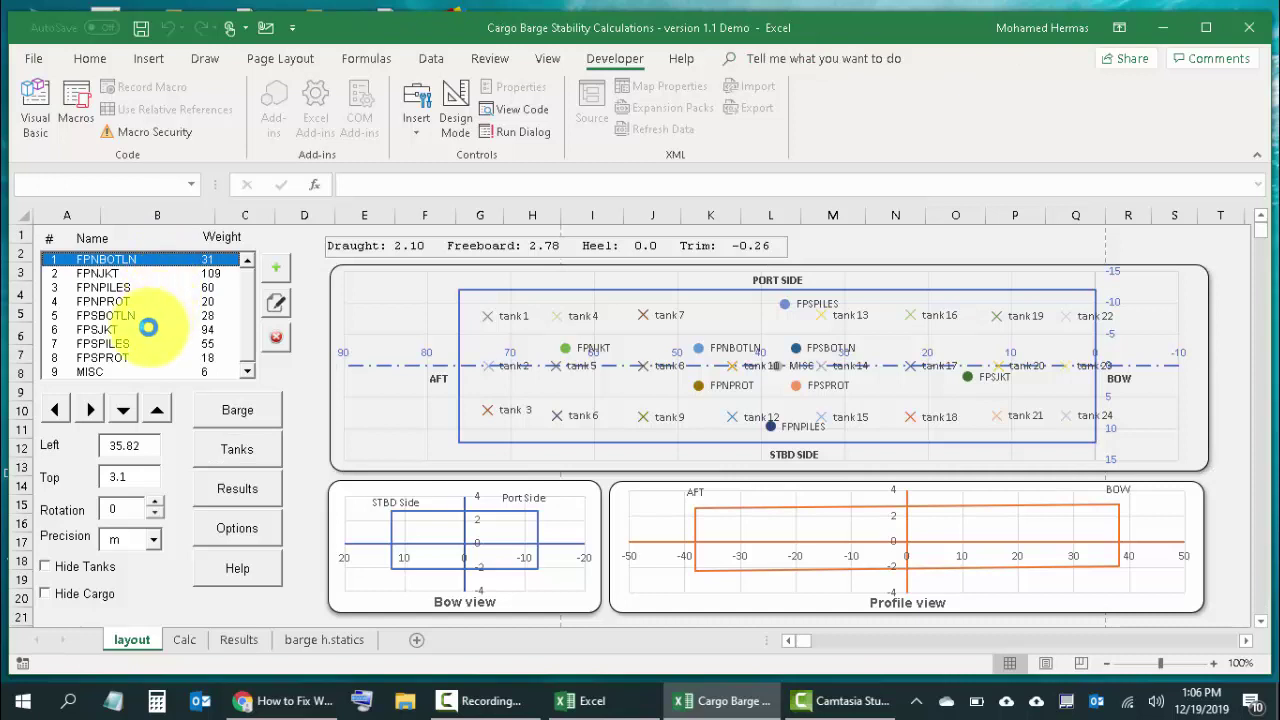
click(155, 288)
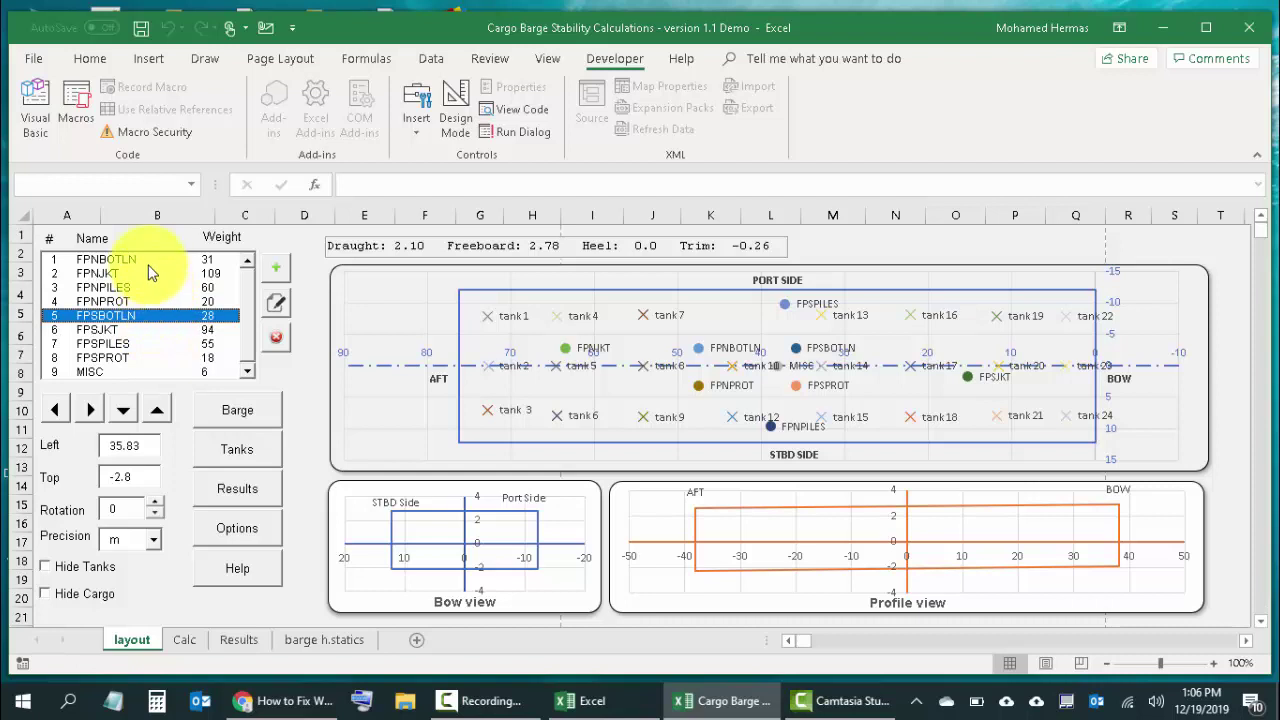
click(275, 273)
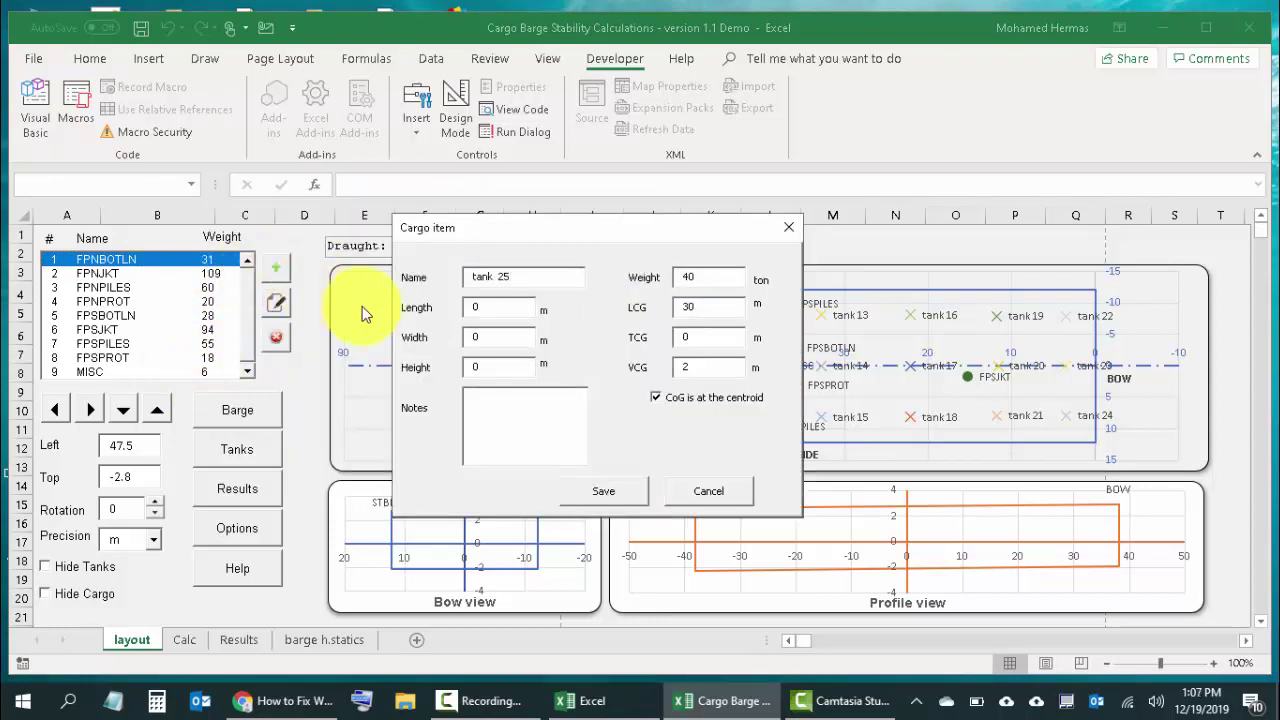
drag(523, 277, 410, 277)
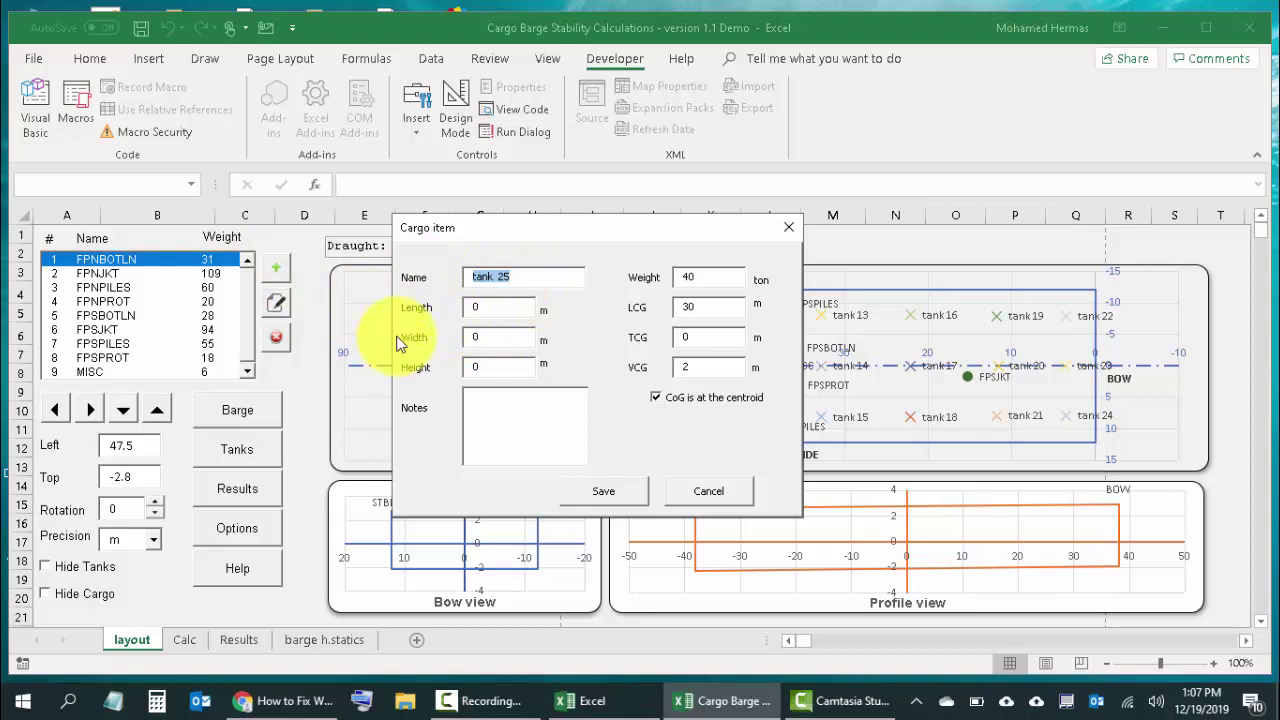
text(pump)
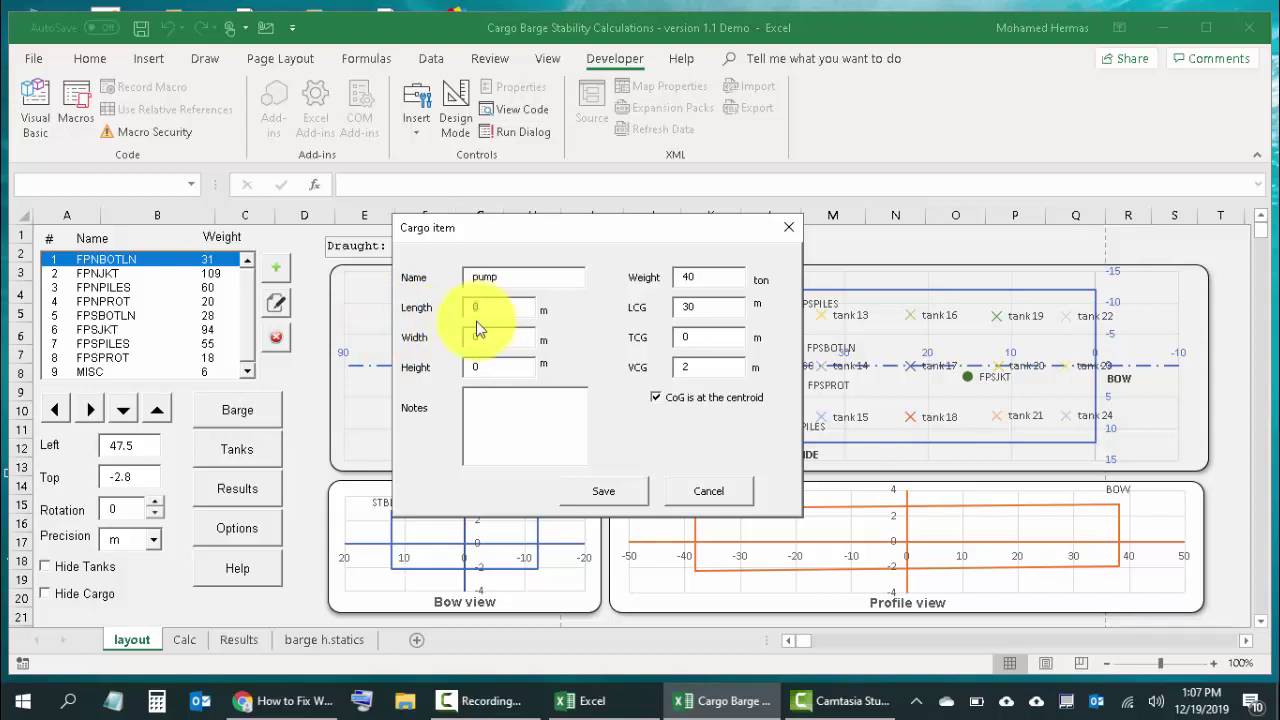
key(Tab)
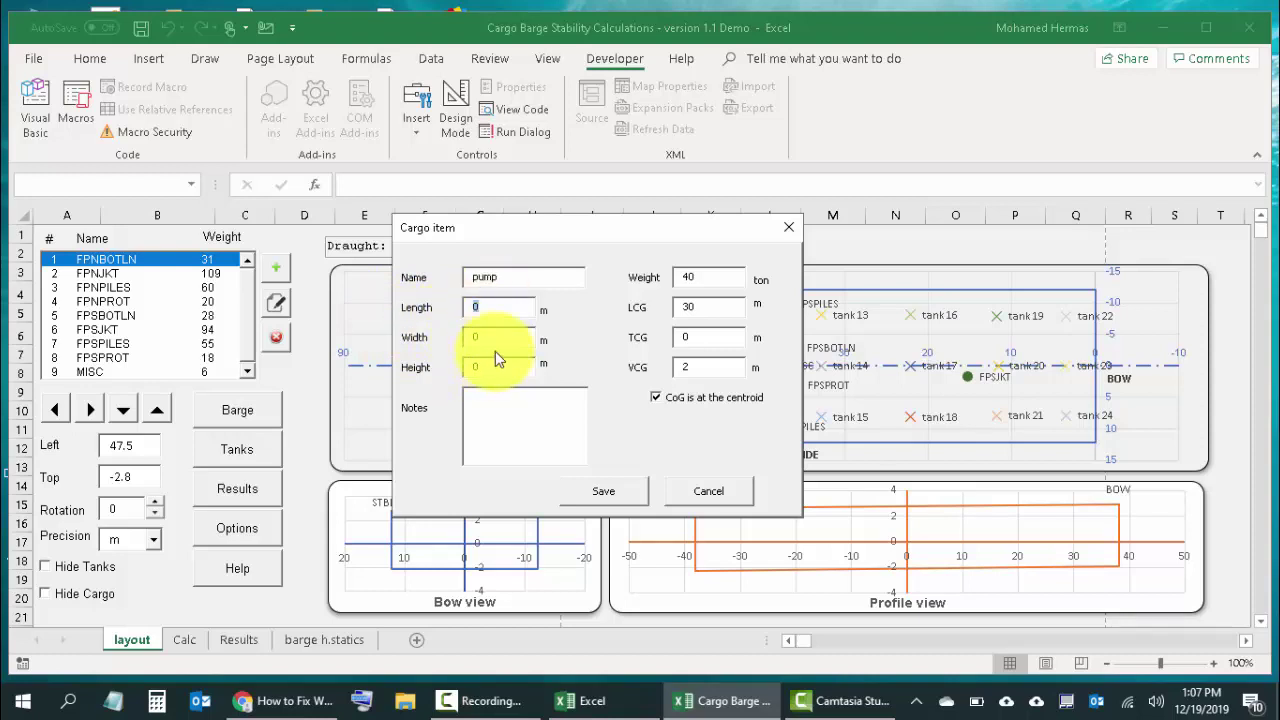
click(482, 337)
key(shift+Tab)
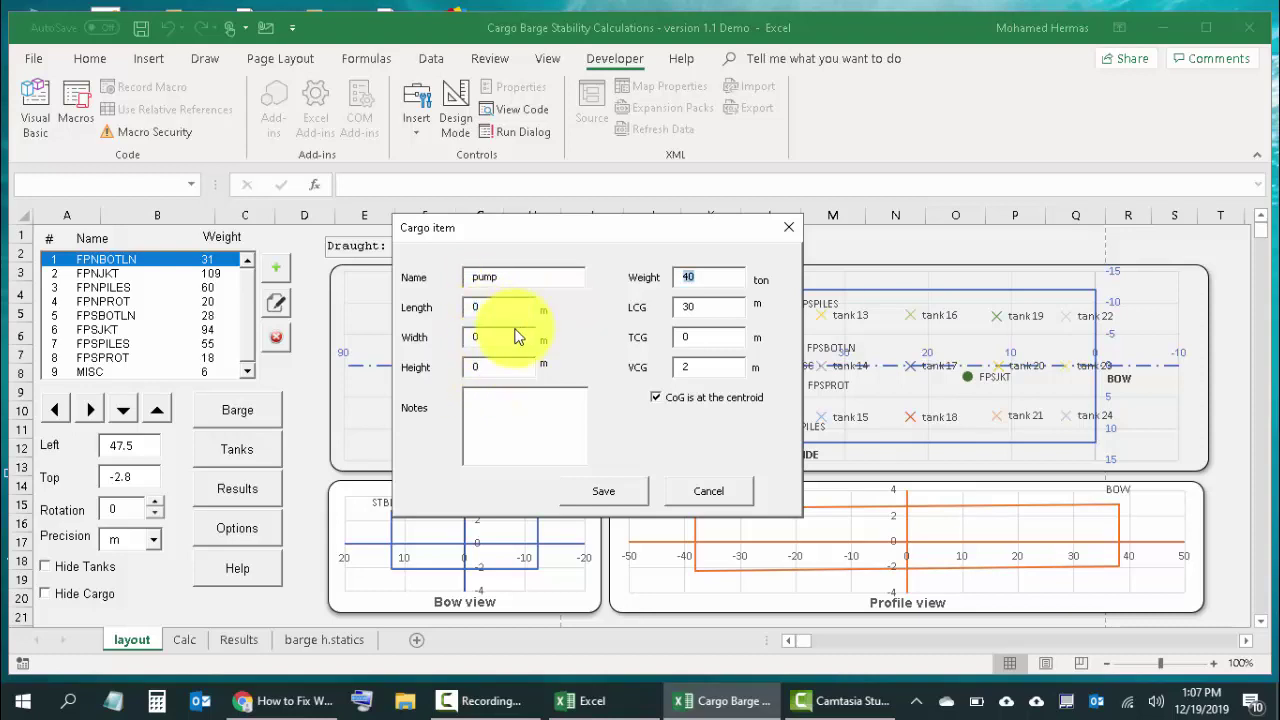
click(603, 490)
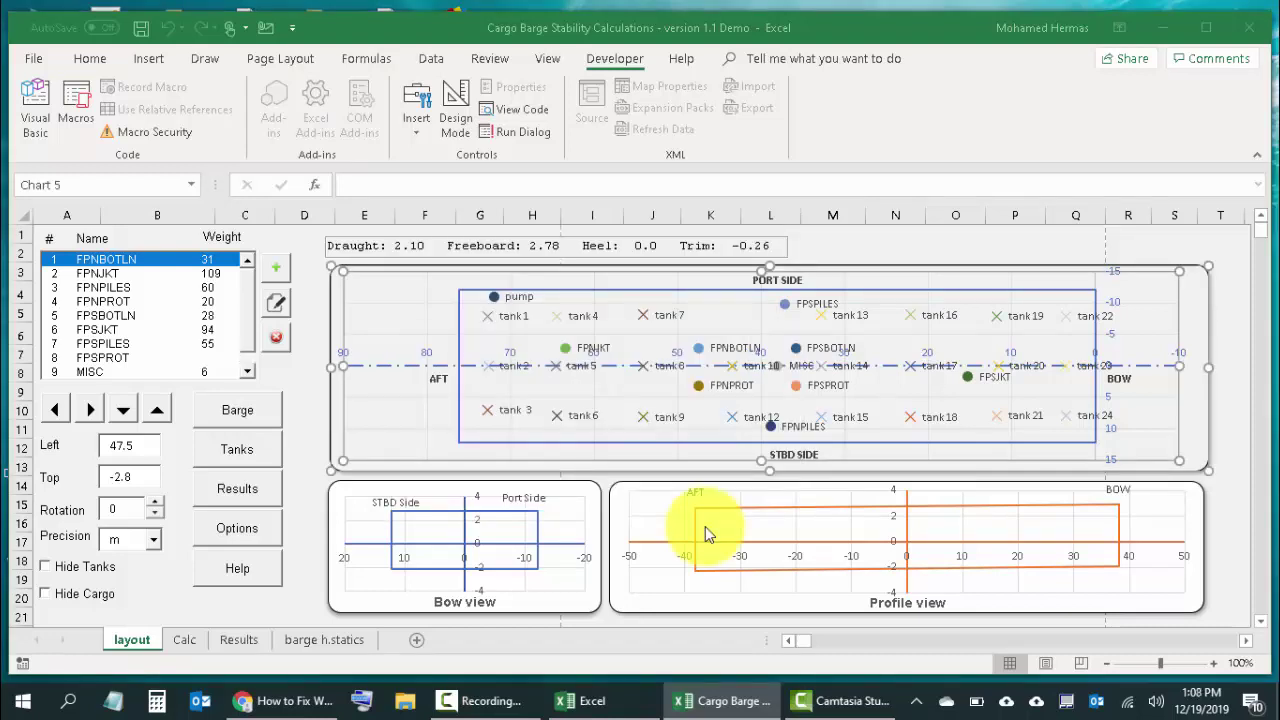
Step: Find the pump in the cargo list, review its saved properties, and close them without changes
click(248, 374)
click(91, 371)
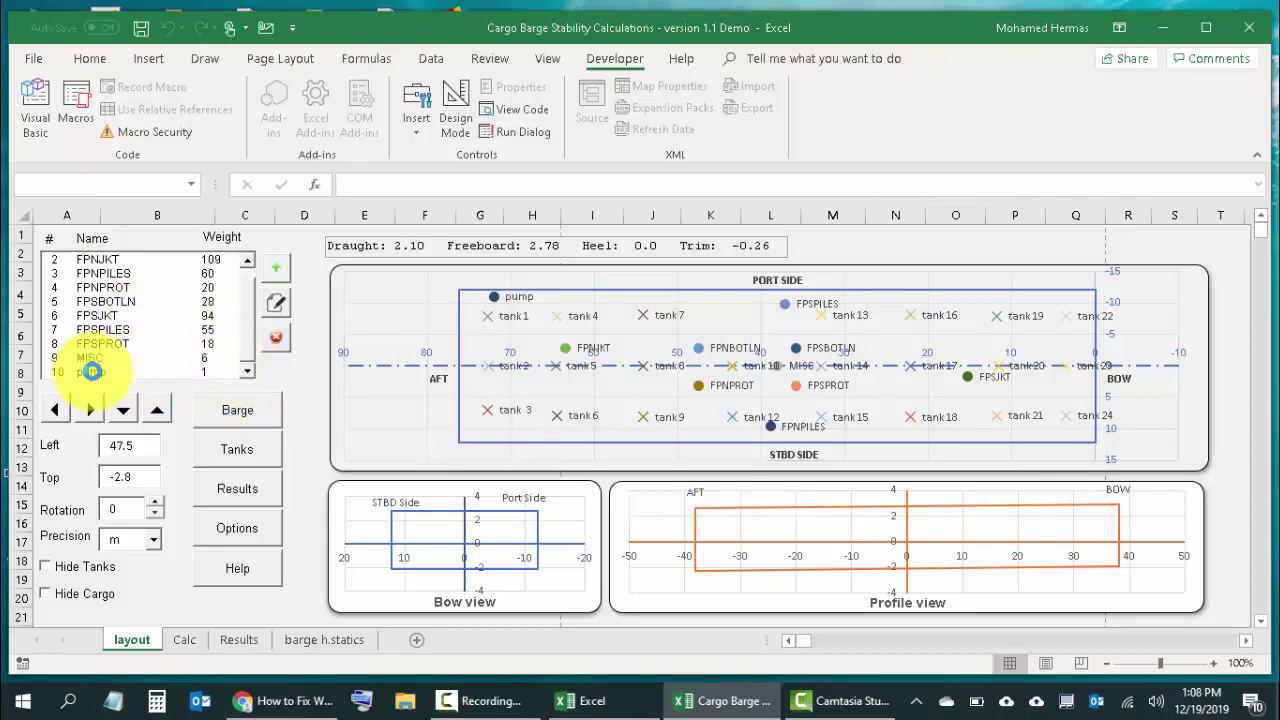
click(148, 385)
click(147, 376)
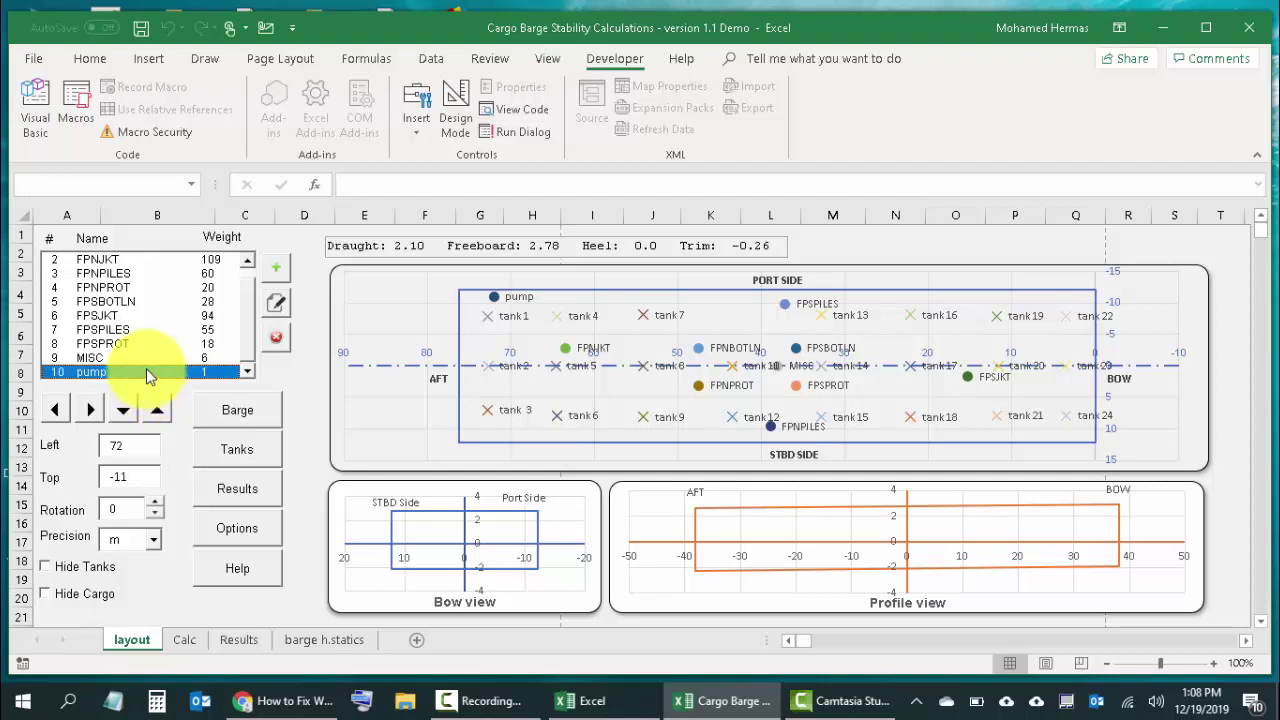
double_click(148, 373)
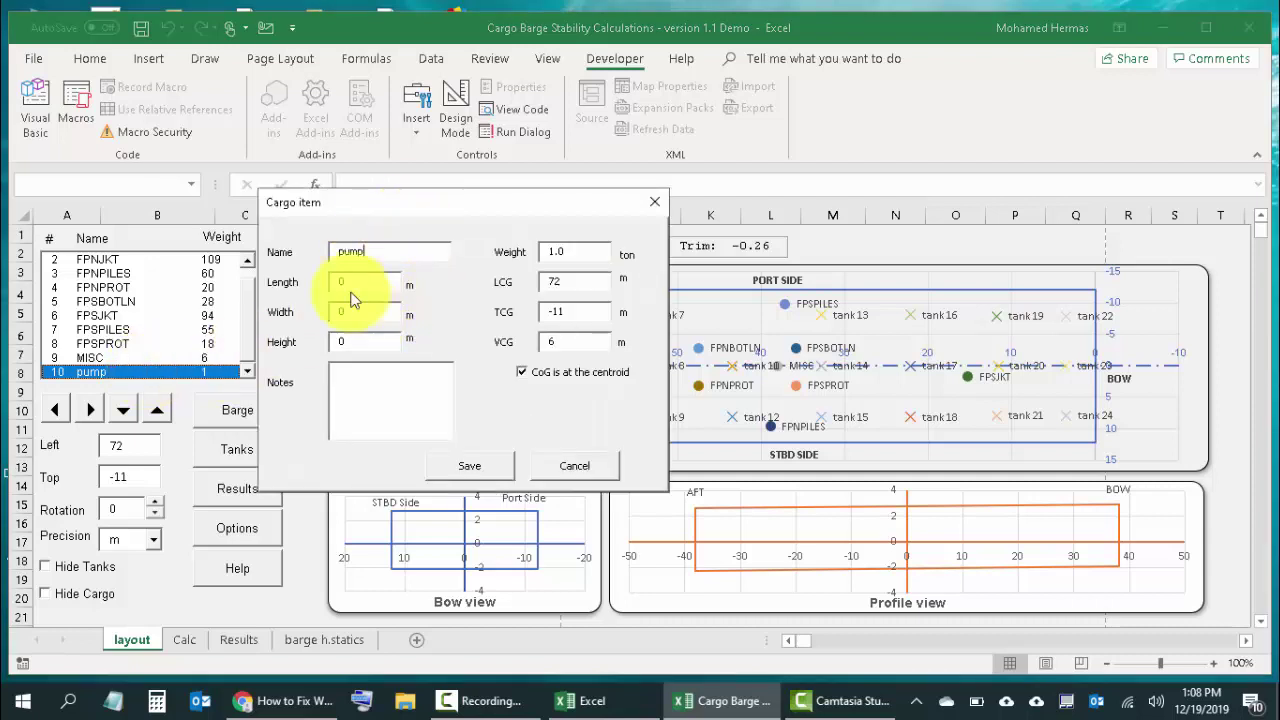
click(486, 472)
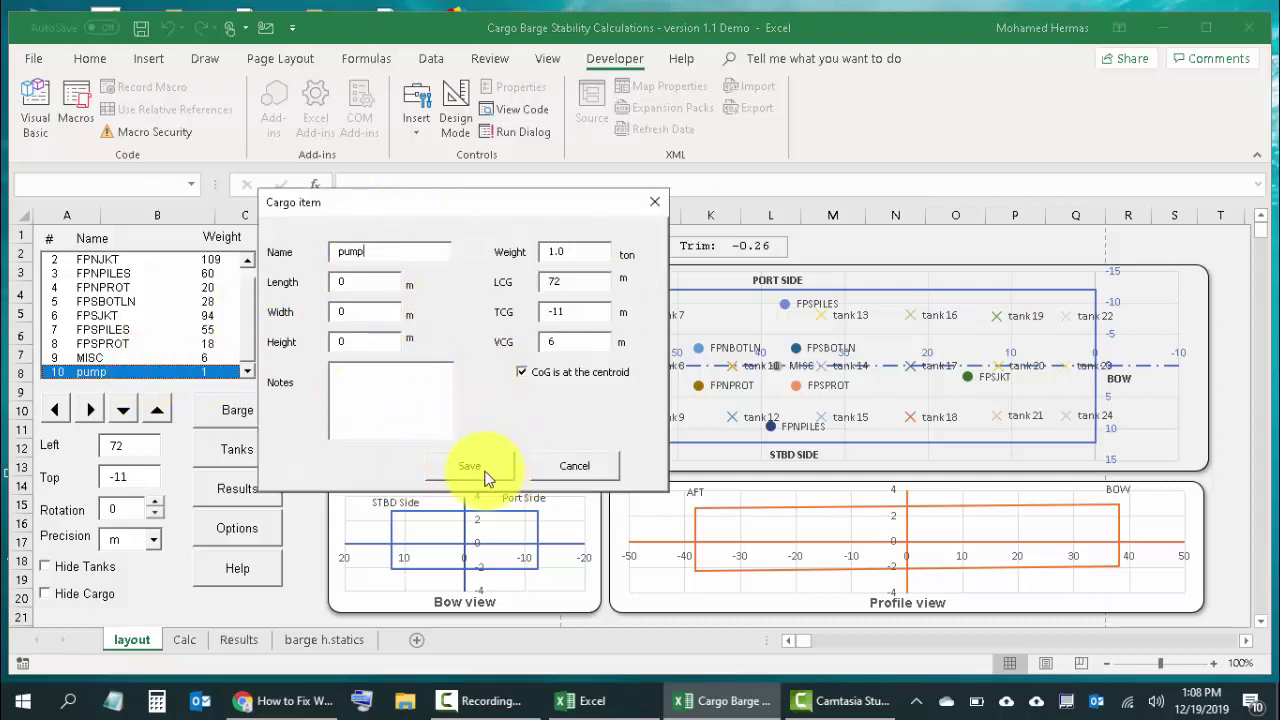
click(551, 468)
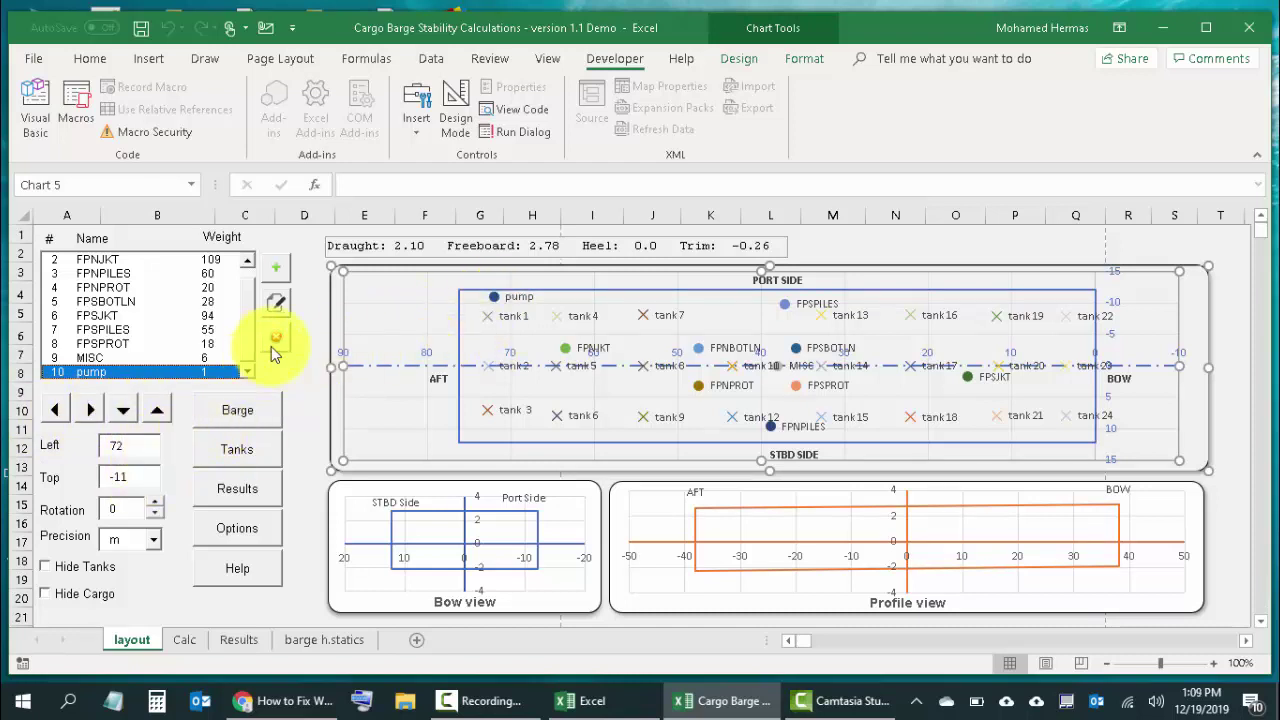
Step: Shift the pump step by step on the deck layout to Left 64 m and Top -8 m
click(122, 414)
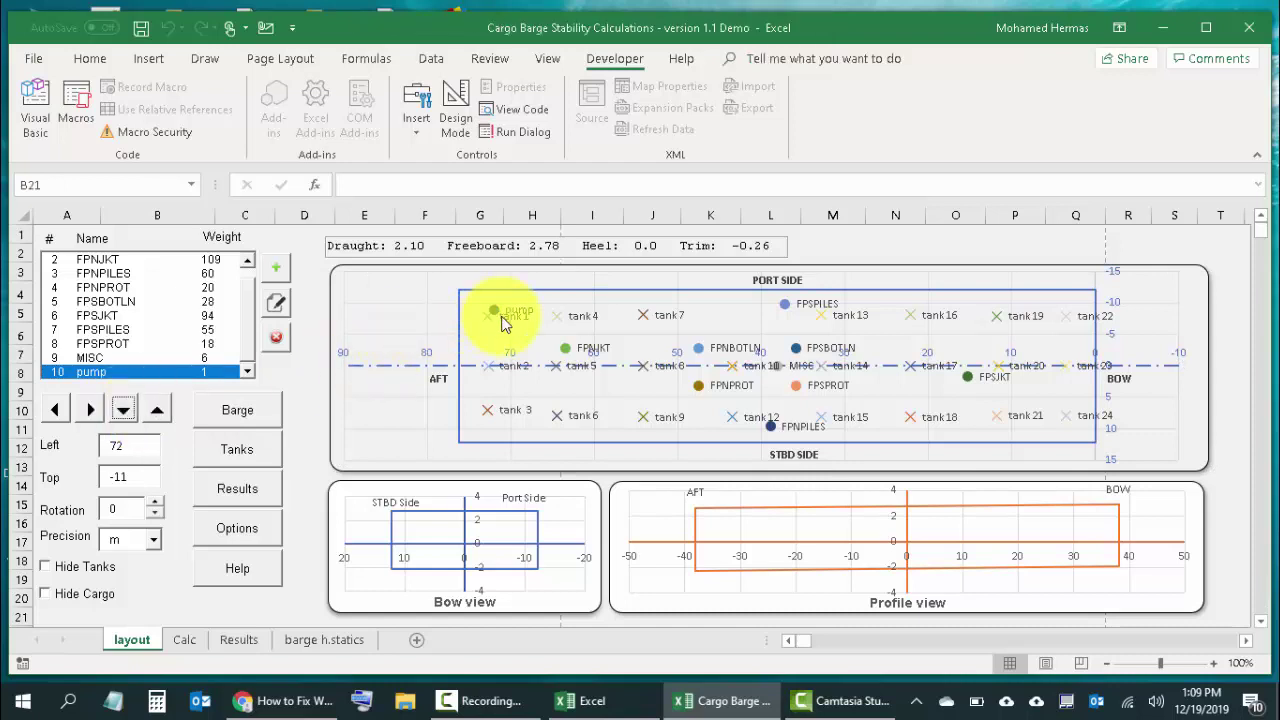
mouse_move(506, 300)
mouse_down()
mouse_move(480, 314)
mouse_move(474, 343)
mouse_move(509, 314)
mouse_move(481, 305)
mouse_up()
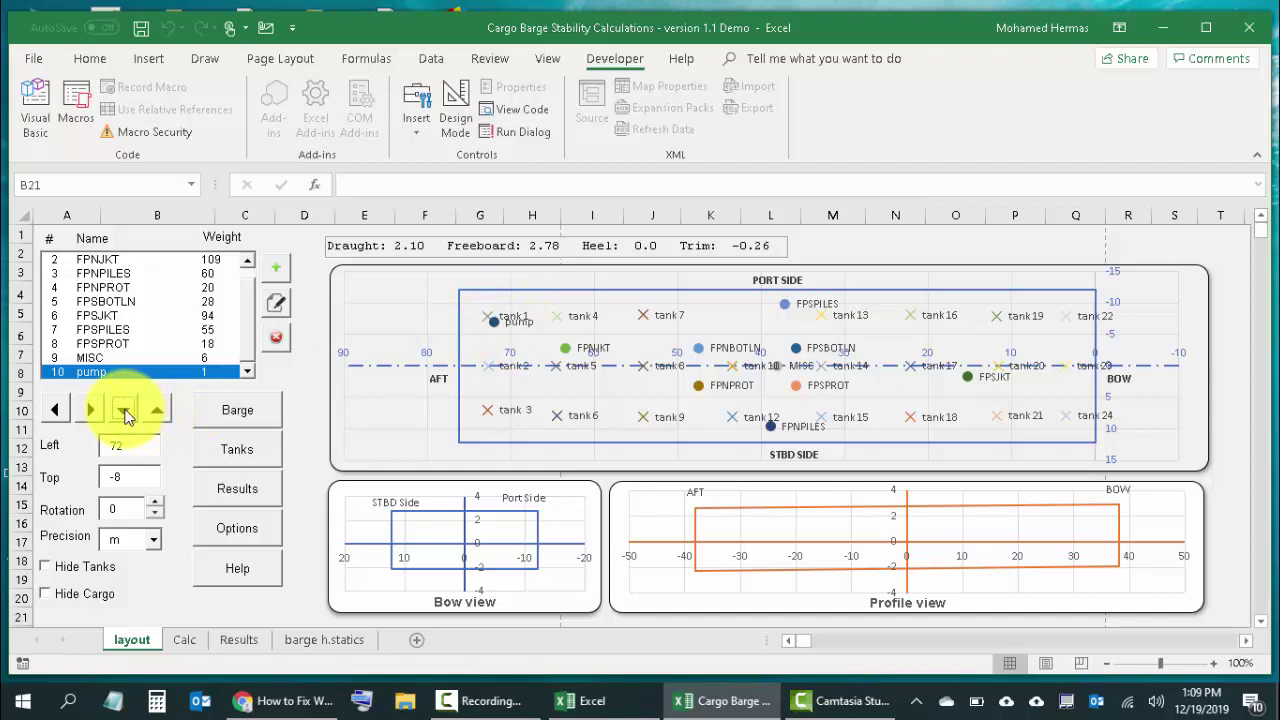
click(126, 411)
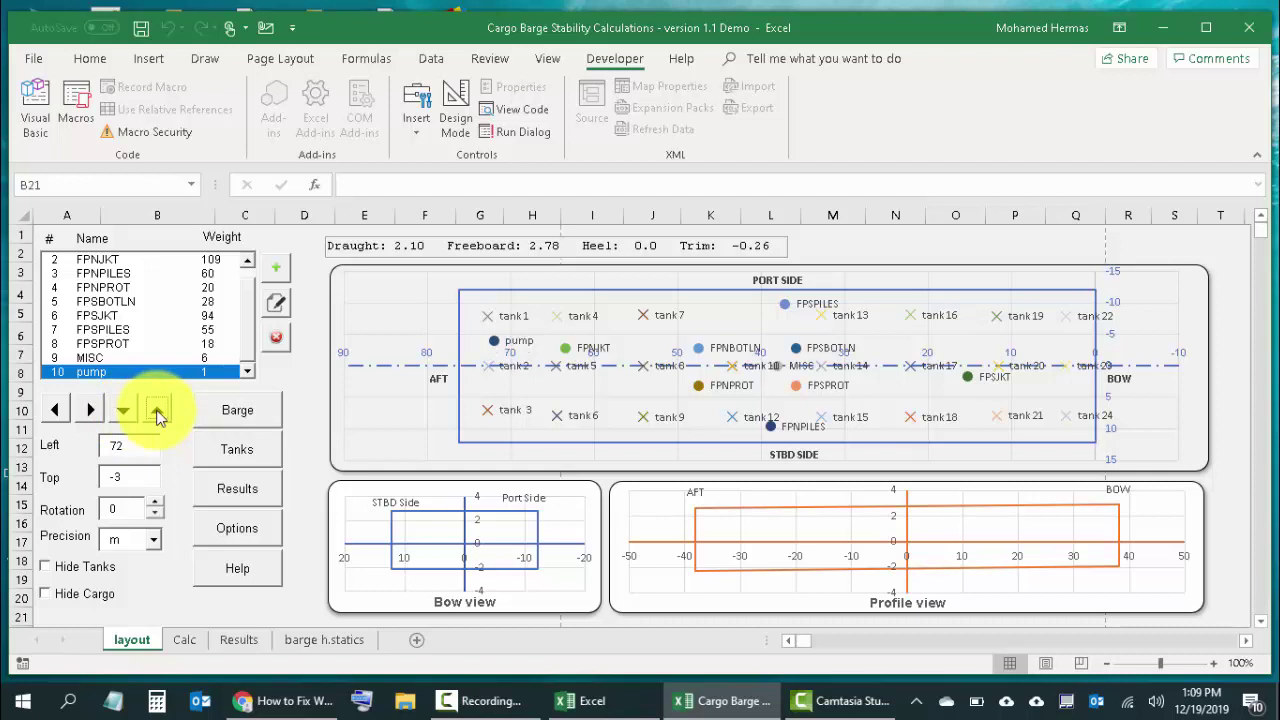
click(156, 412)
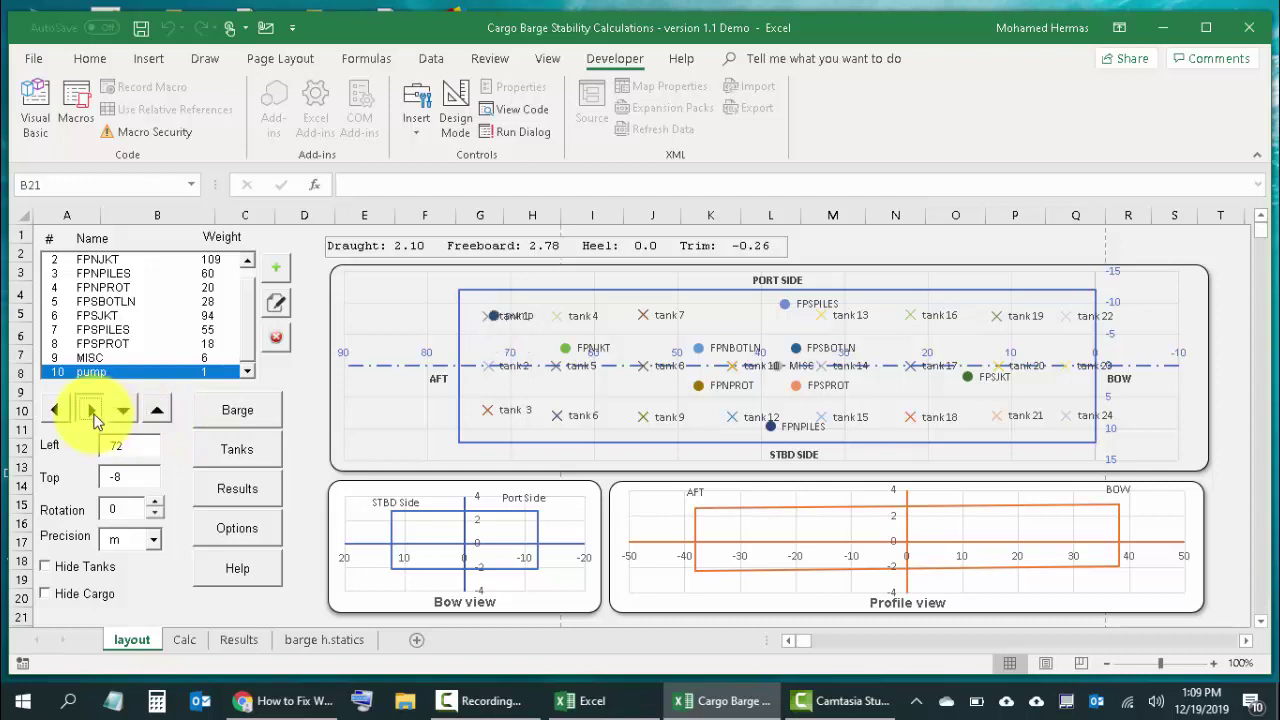
click(92, 411)
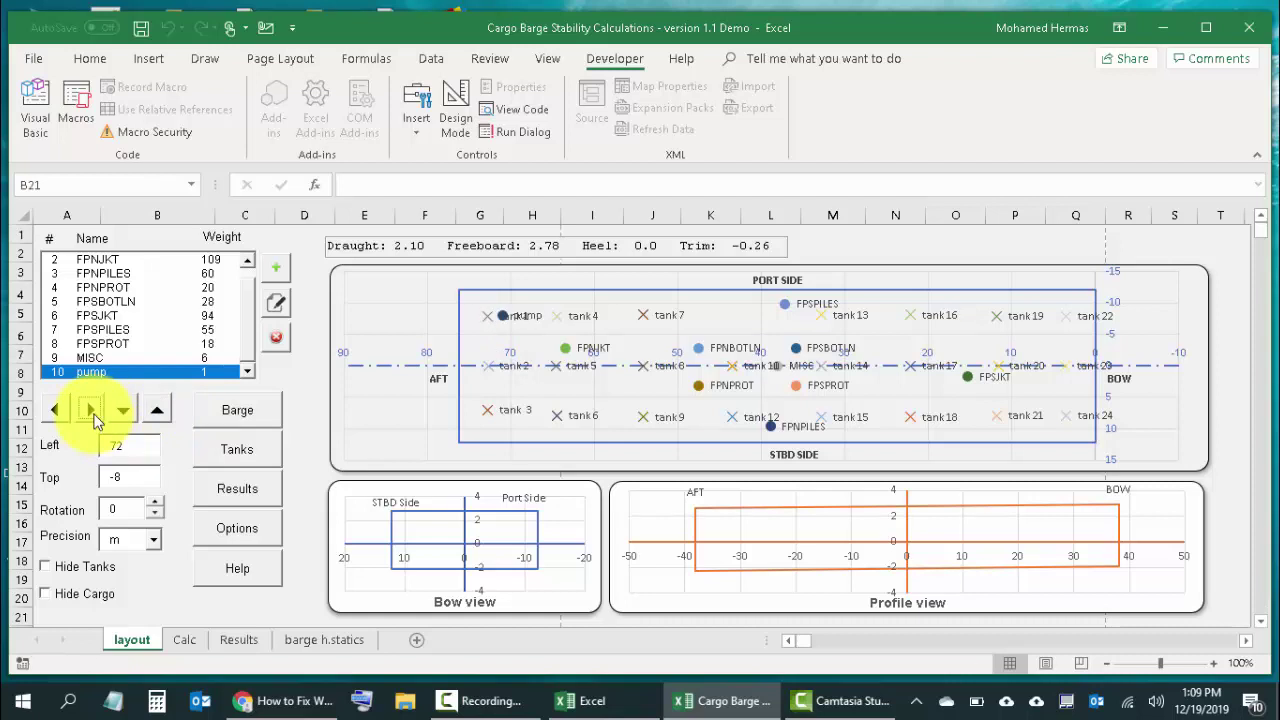
click(92, 411)
click(92, 411)
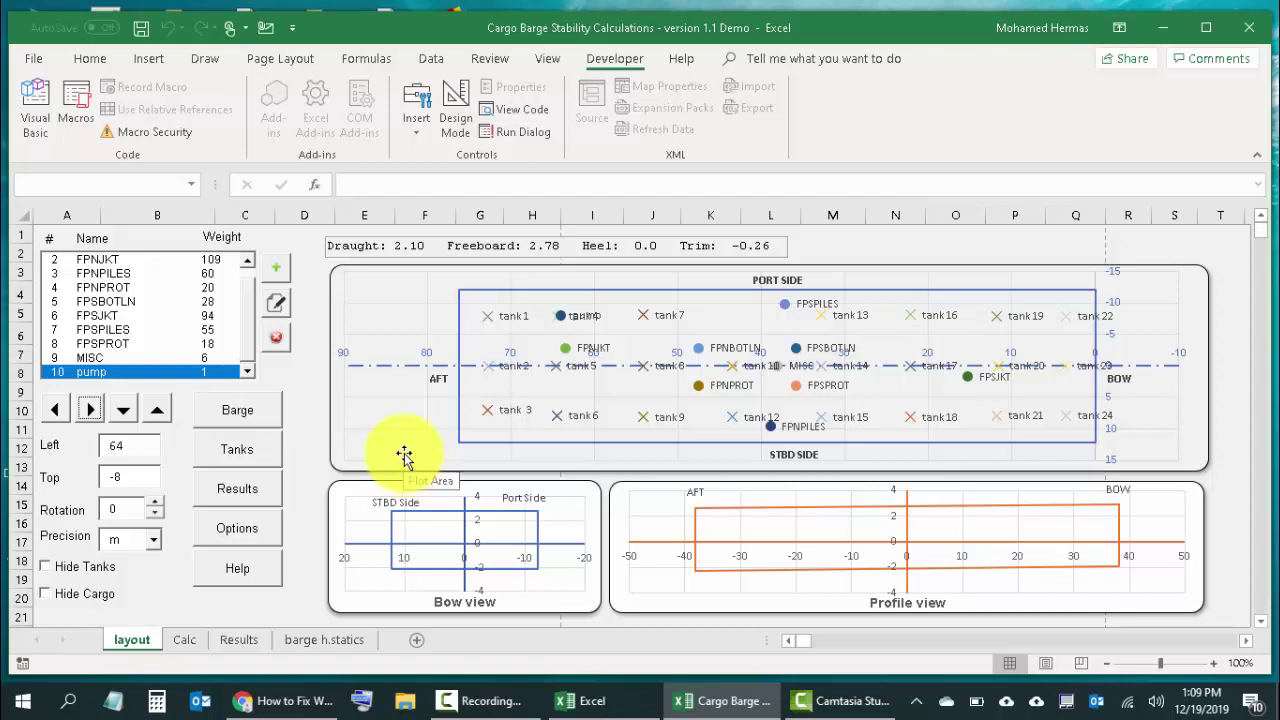
Step: Set the pump's weight to 100 ton, save it, and examine the barge's heel in the bow view
double_click(150, 373)
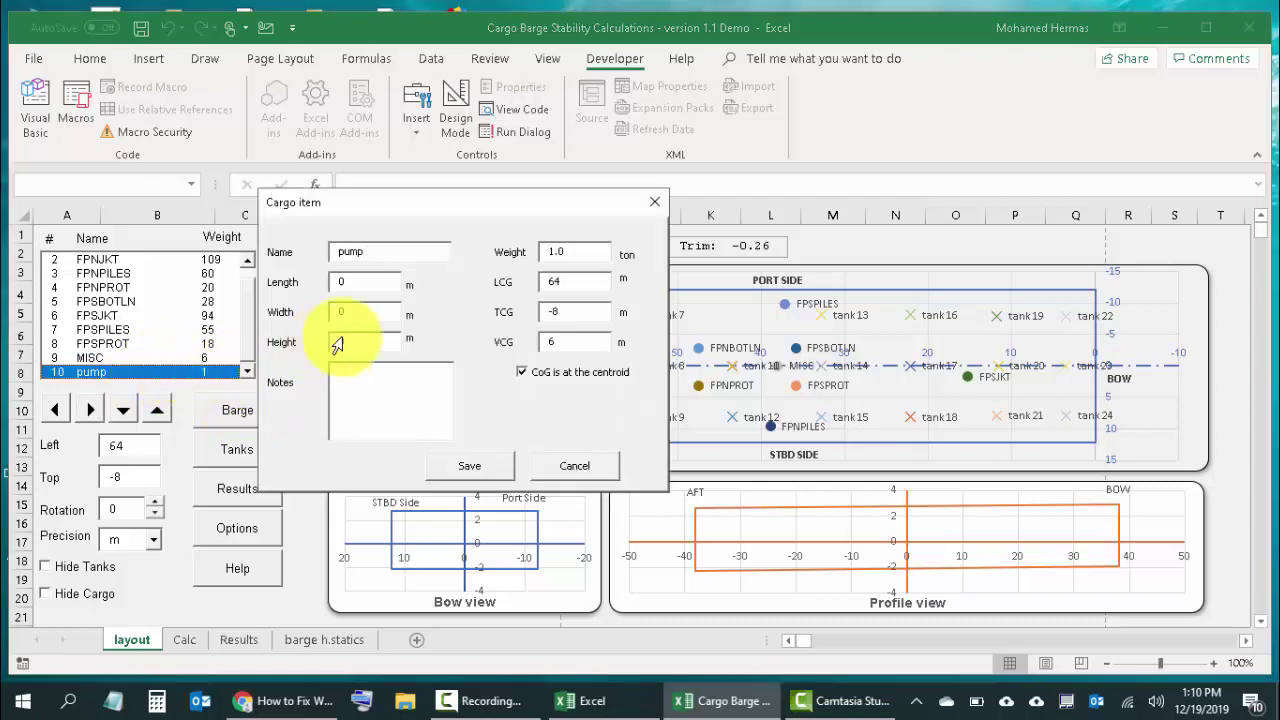
drag(589, 253, 509, 262)
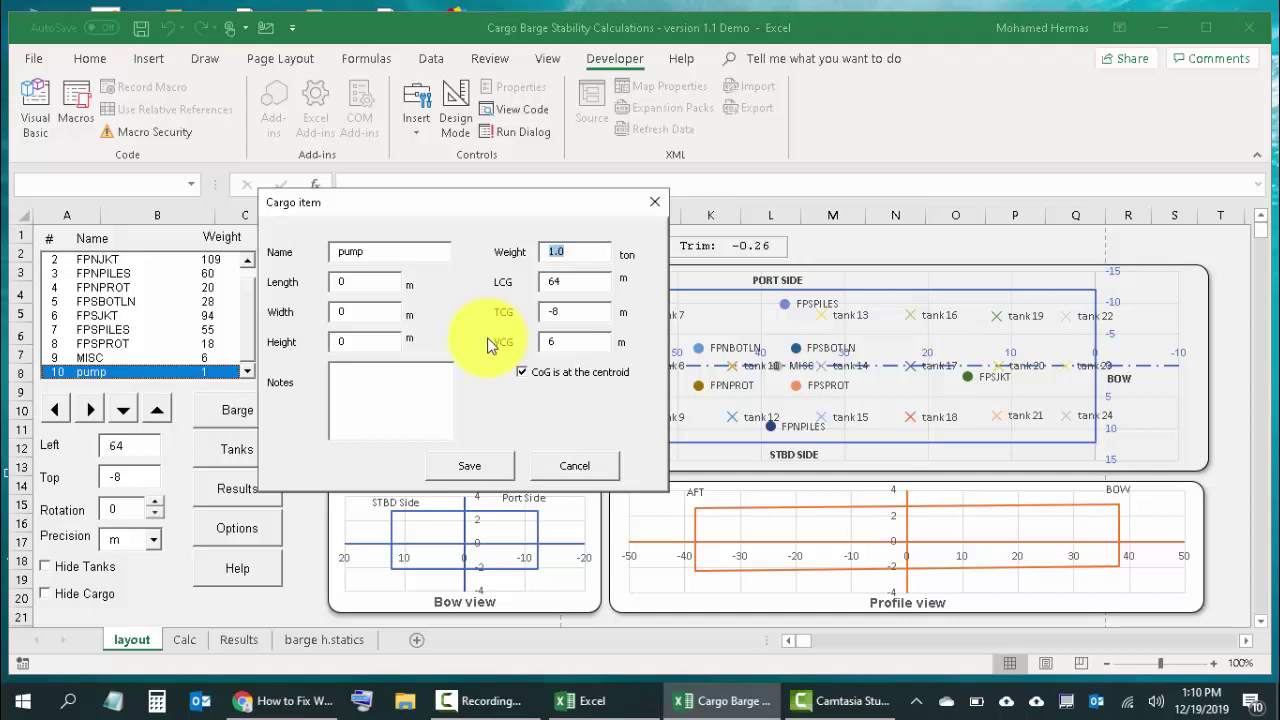
text(100)
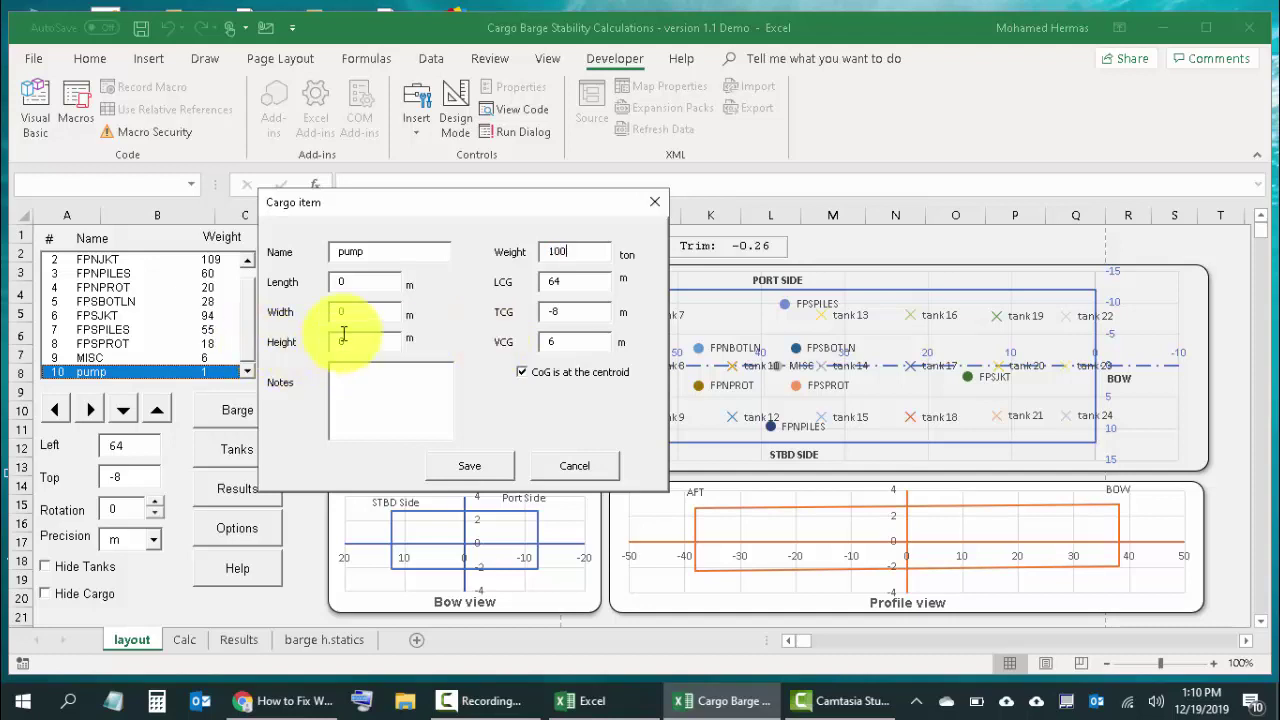
drag(440, 208, 292, 192)
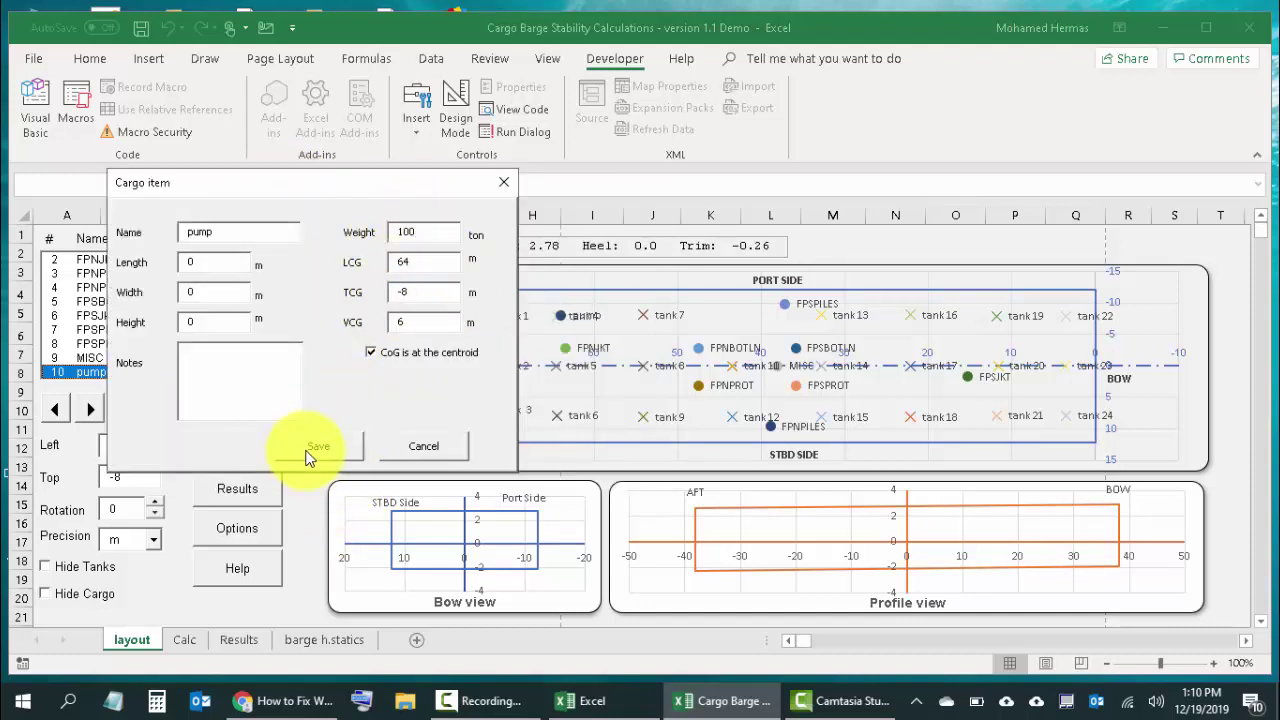
drag(372, 183, 319, 210)
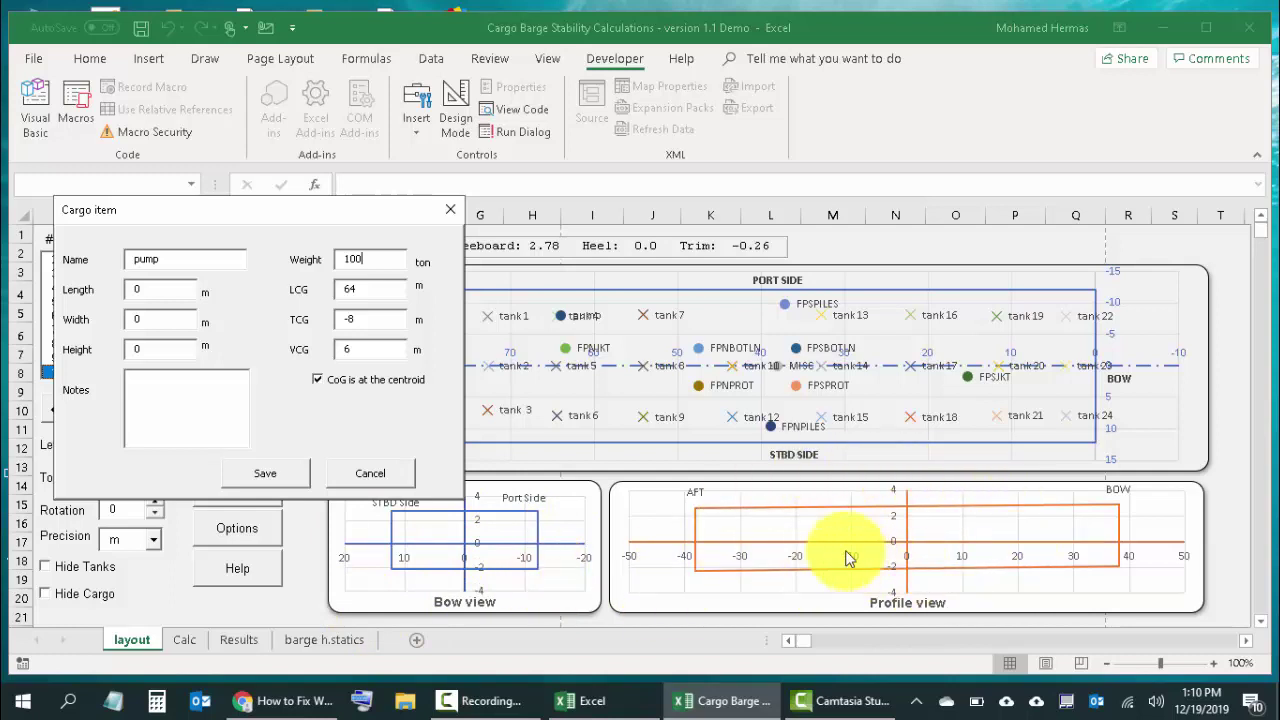
click(266, 474)
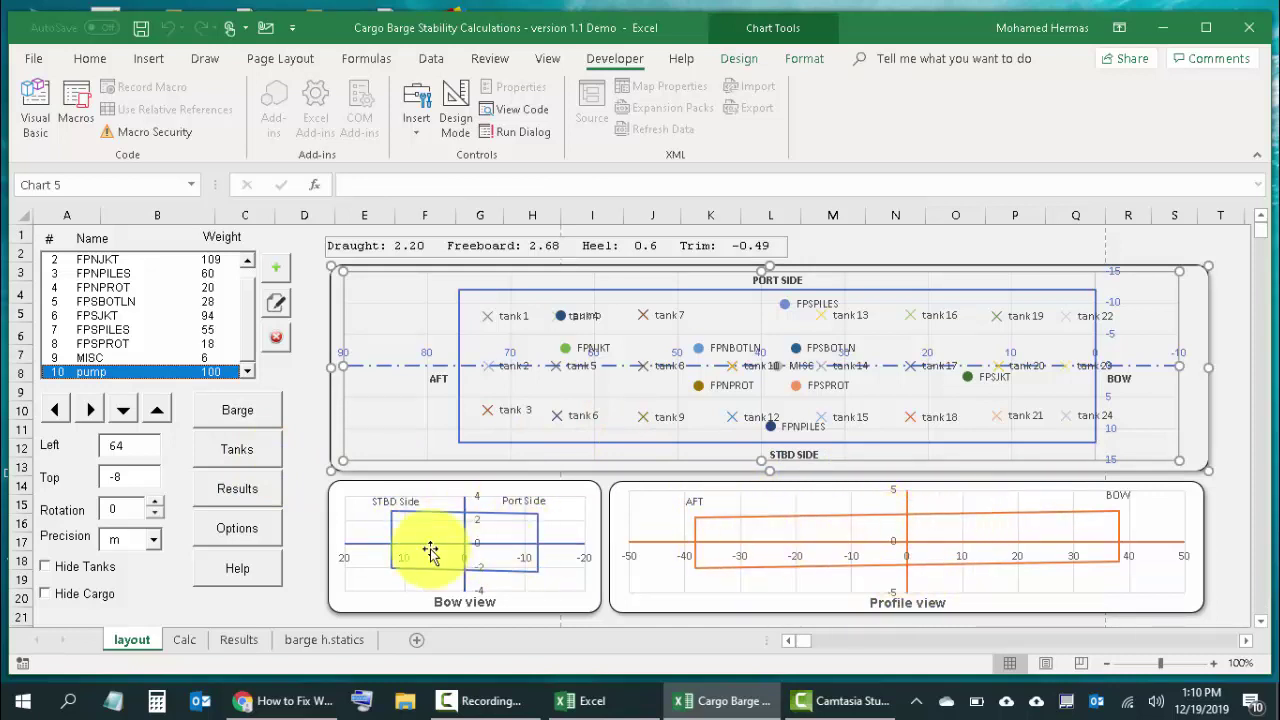
click(462, 527)
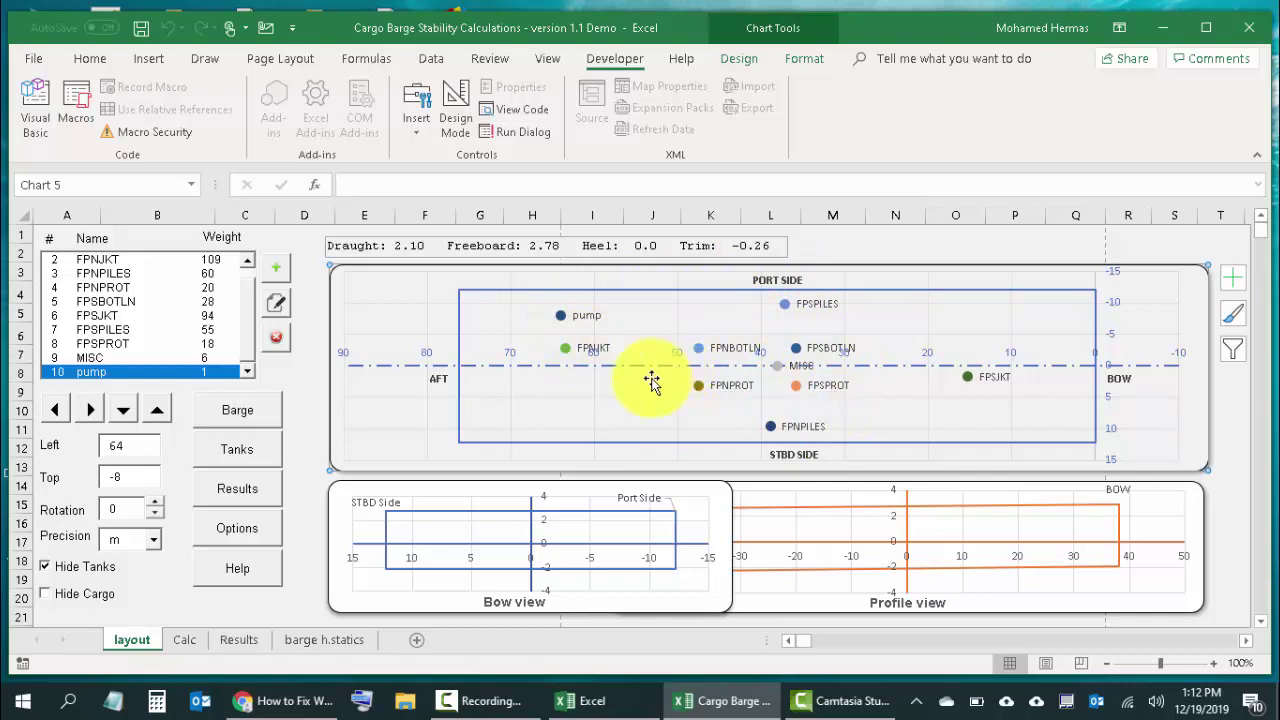
Step: Add a 1 ton cargo item named welding machine, length 2 m, width and height 1.5 m, LCG 55 m, TCG 0 m, and check the cargo list
click(249, 376)
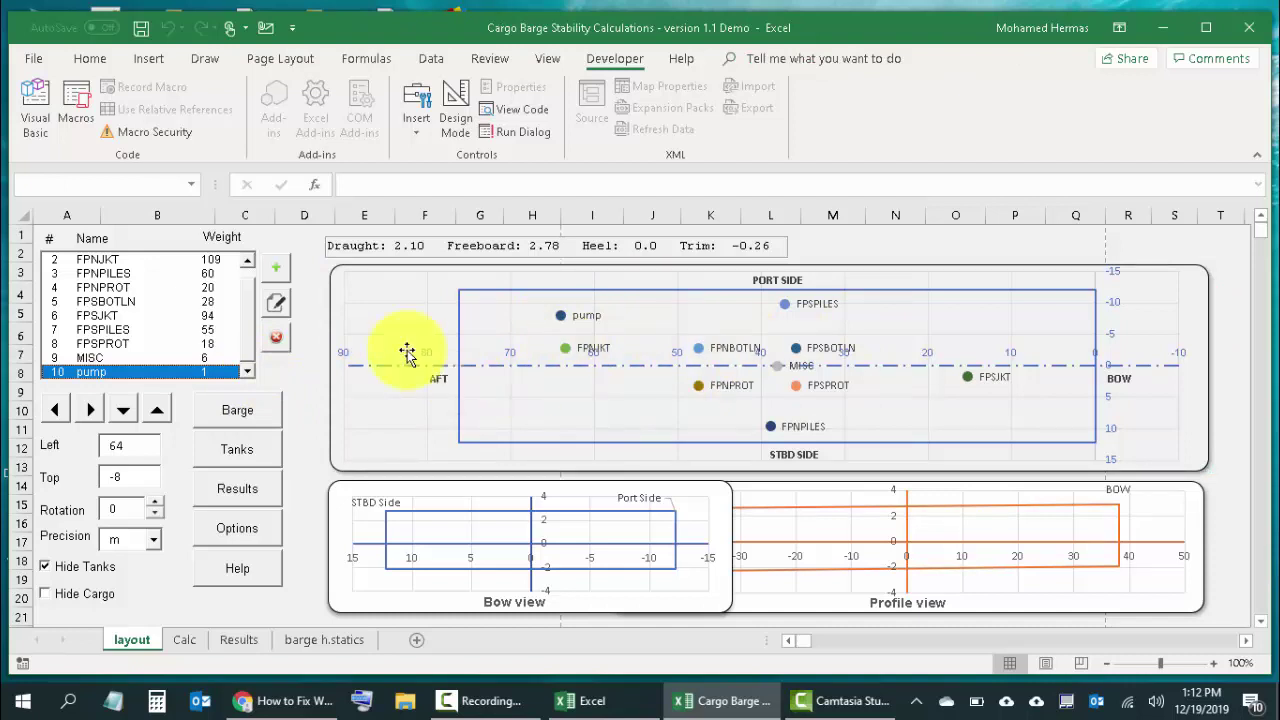
click(276, 278)
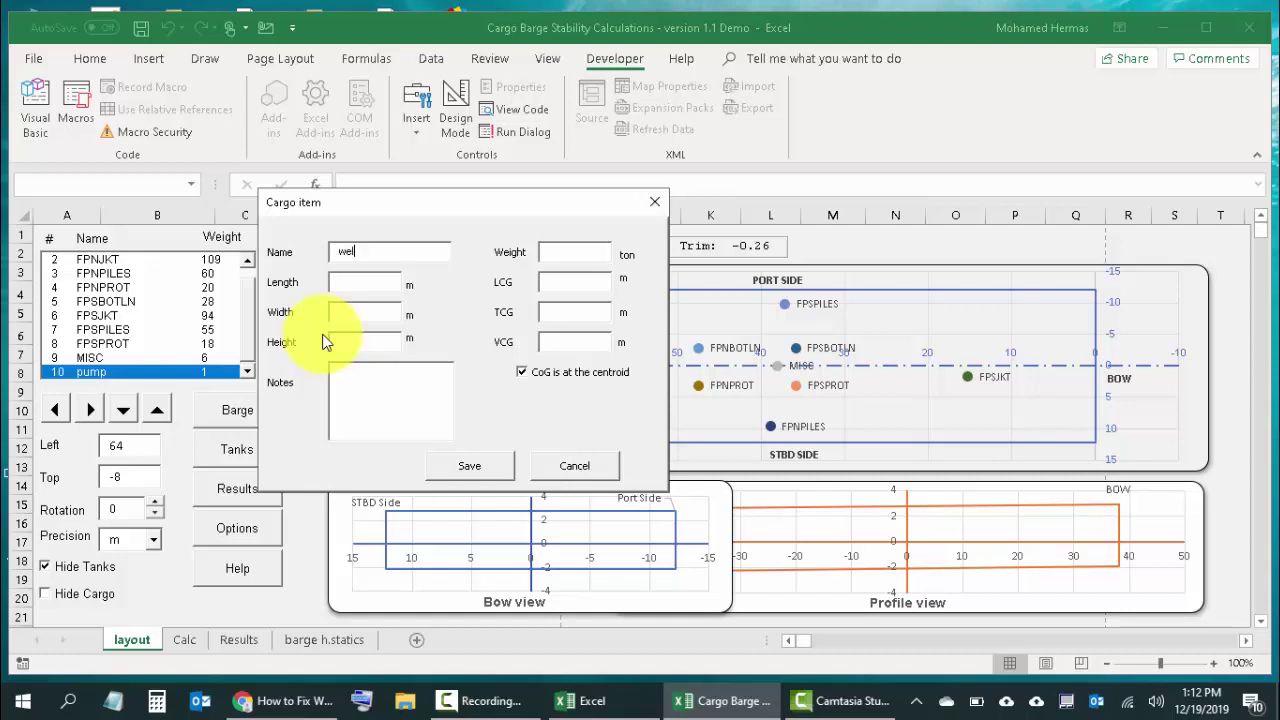
text(welding machine)
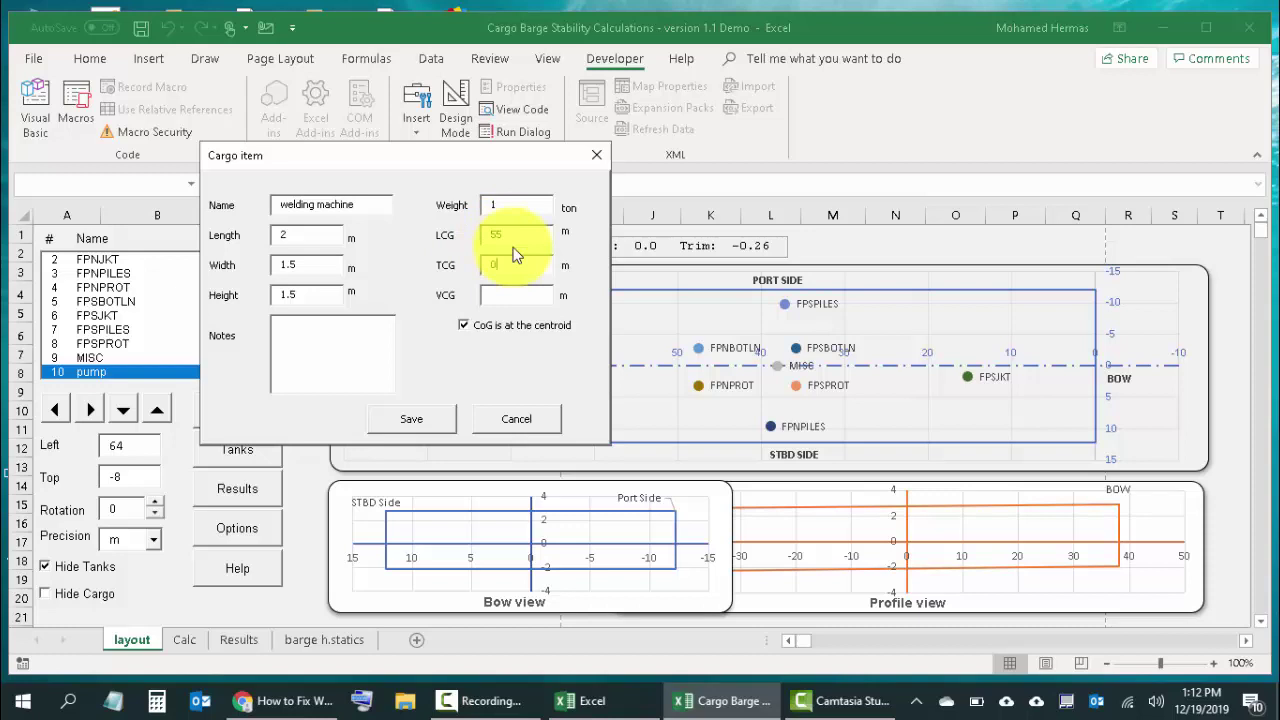
click(418, 421)
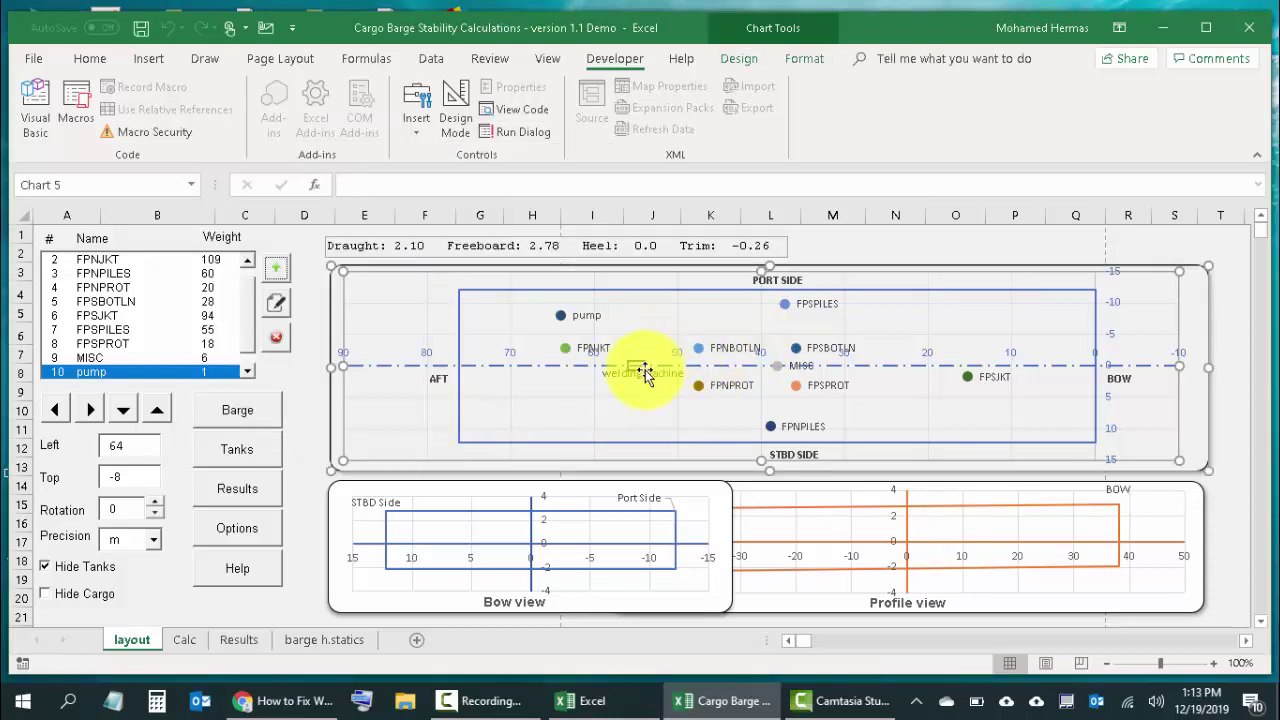
click(248, 372)
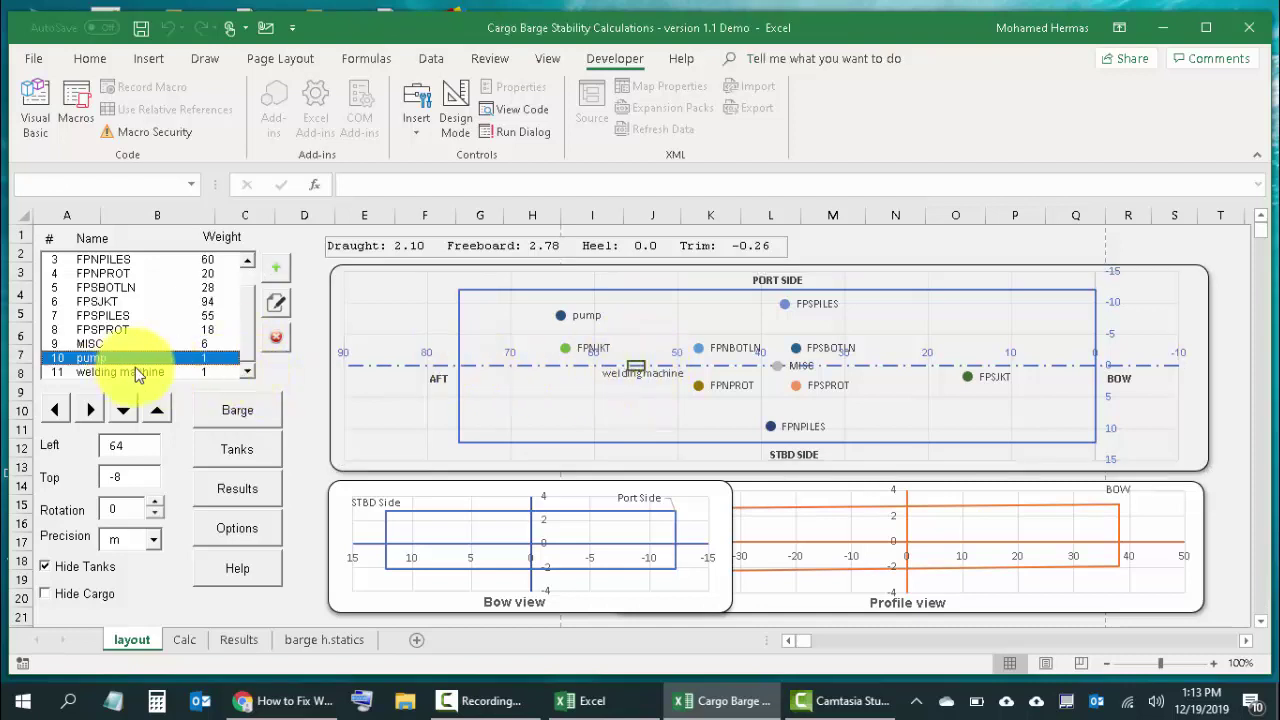
Step: Add a 10 ton cargo item named pipe stack, 12 m long, 10 m wide and 3 m high, at Left 34 m and Top -7 m
click(270, 268)
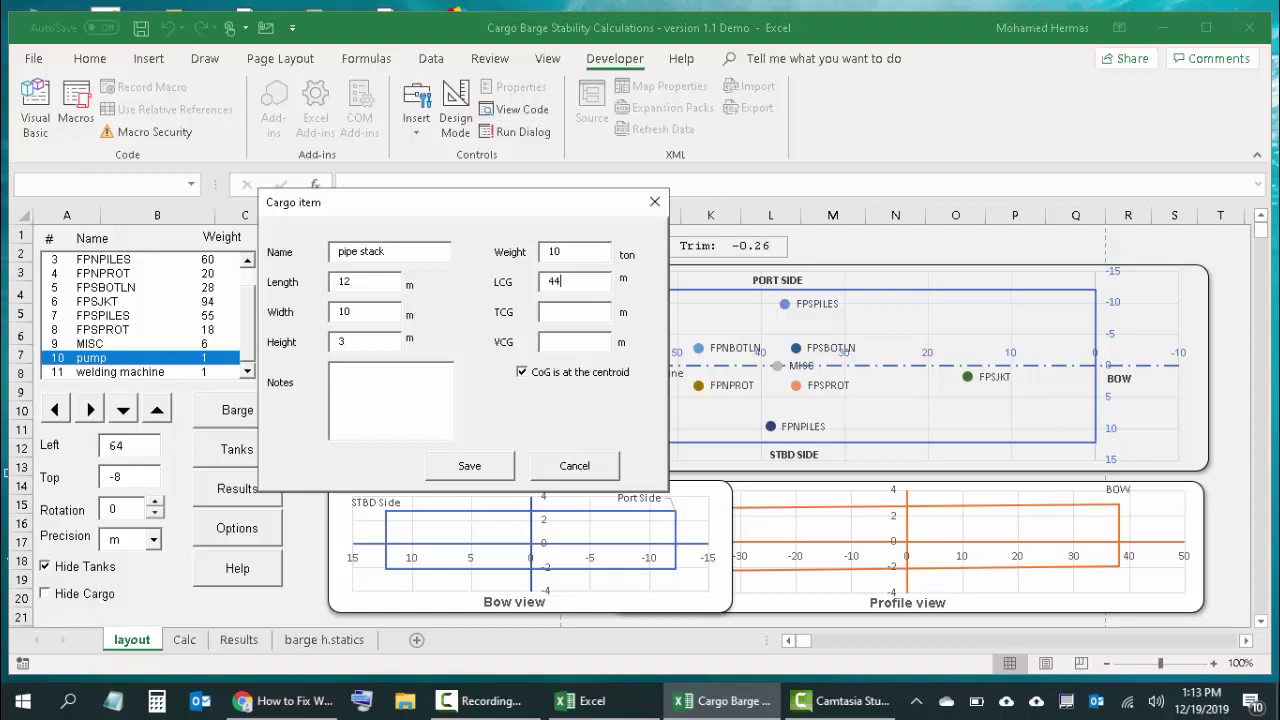
click(447, 470)
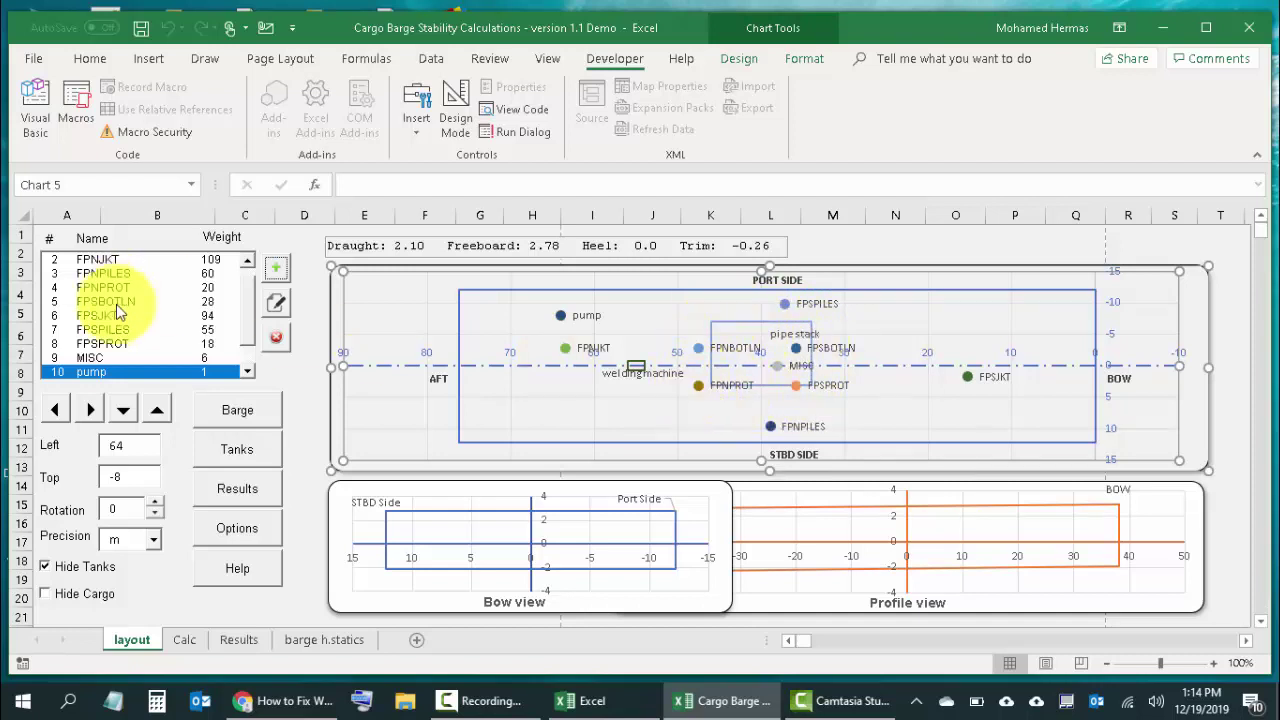
click(250, 327)
click(249, 339)
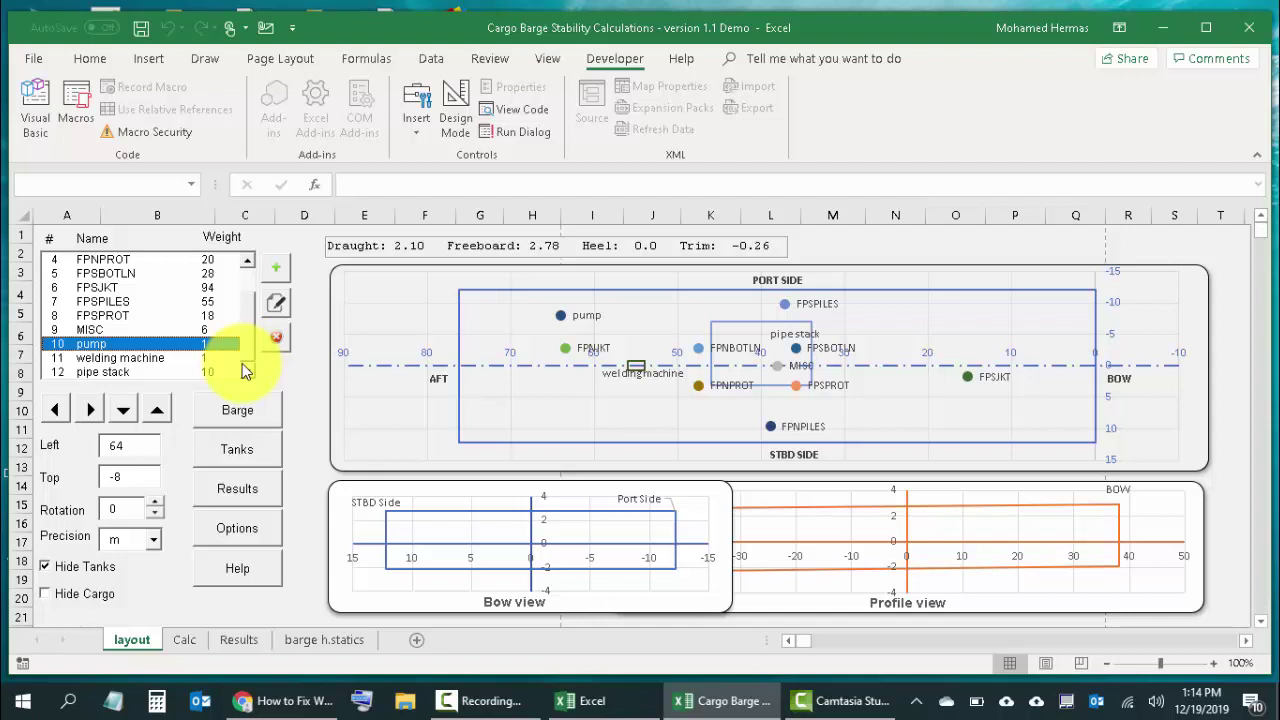
click(778, 310)
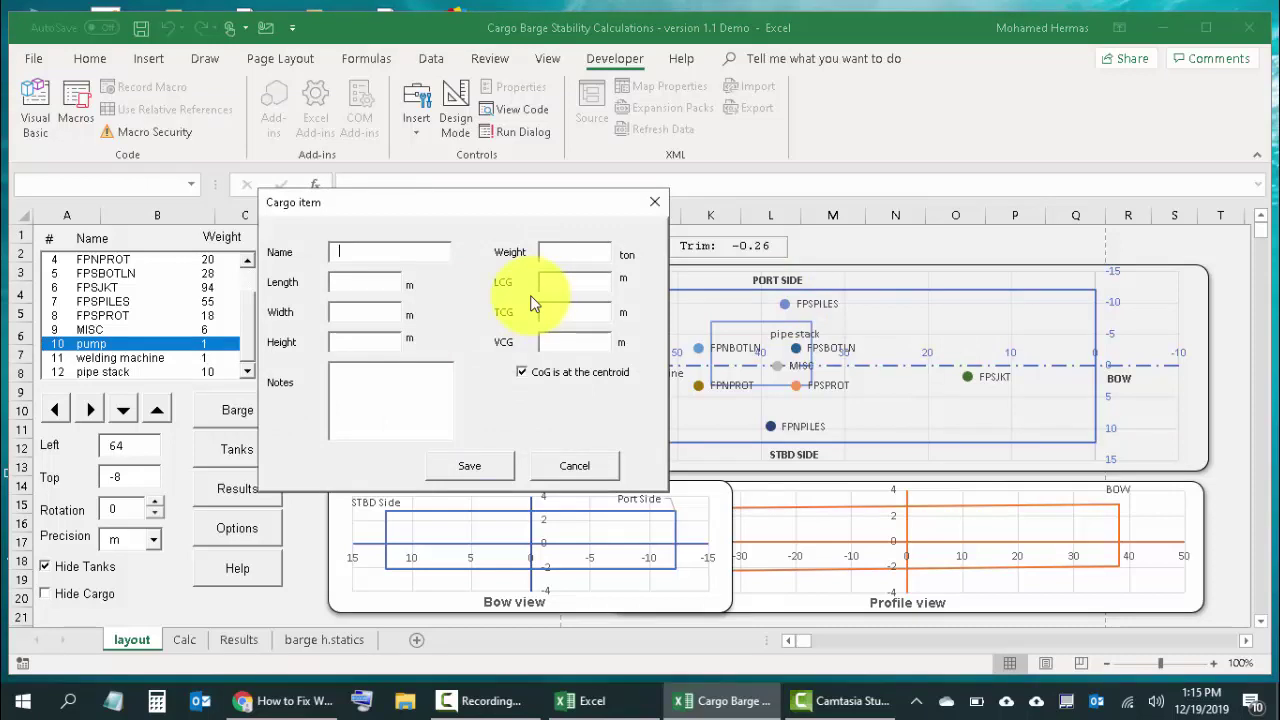
drag(360, 204, 226, 188)
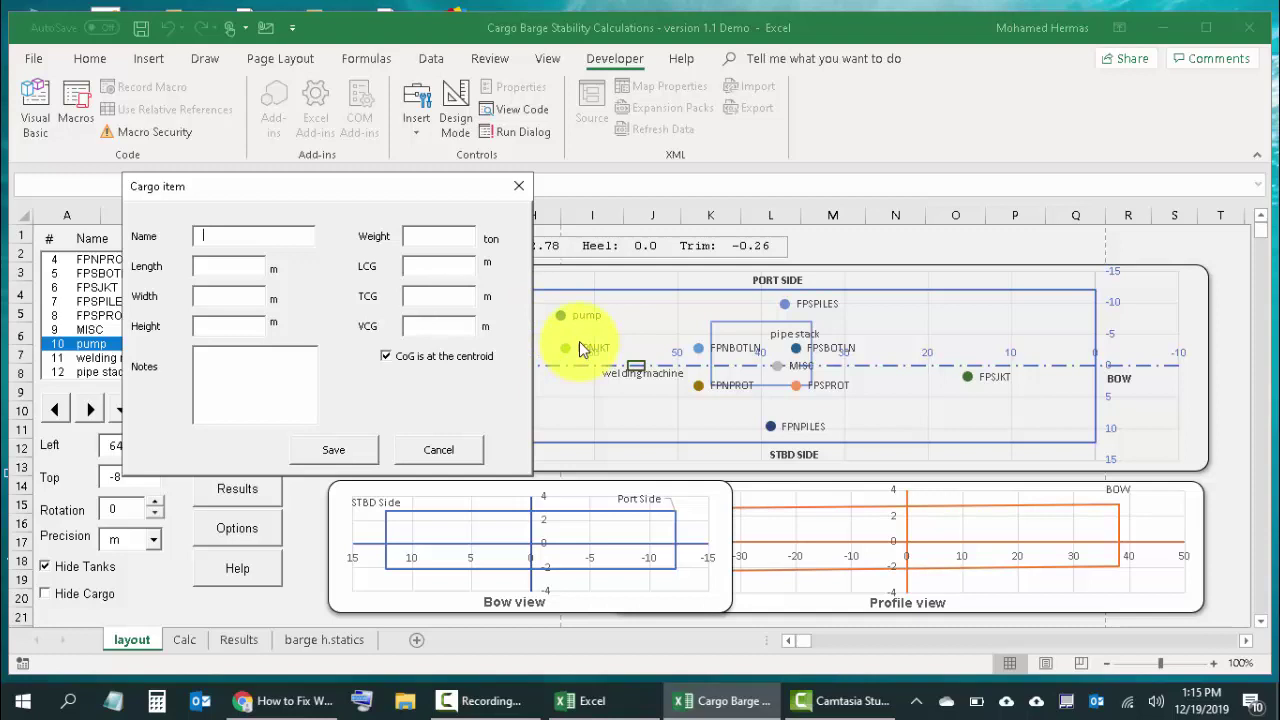
click(440, 451)
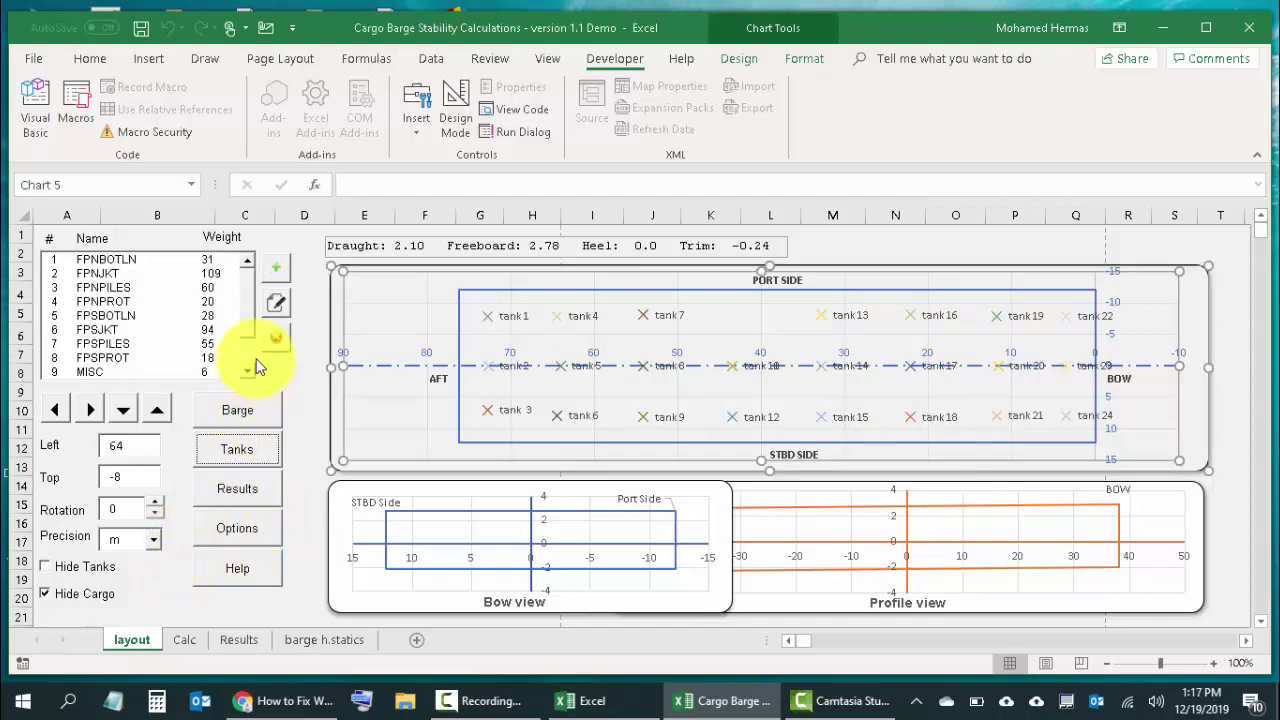
Step: Open the results summary, review the cargo weight, draught, freeboard, heel, trim and tank weights, and return to the layout
click(242, 505)
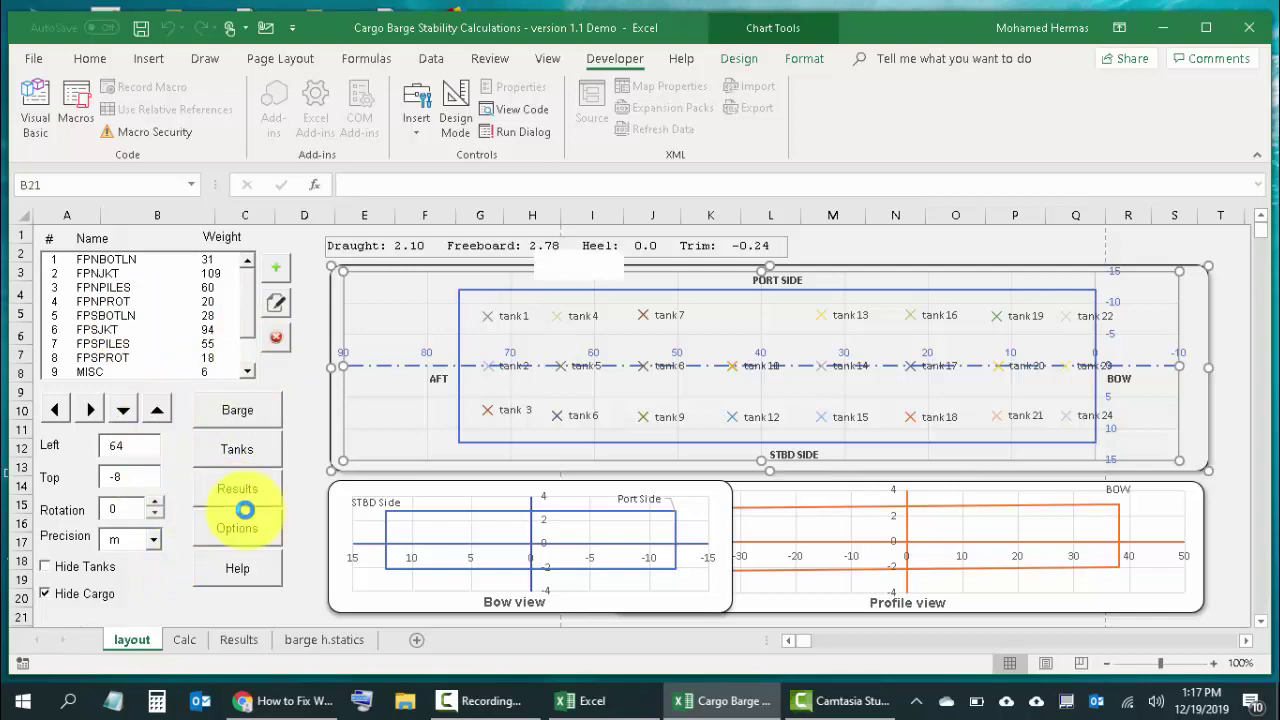
click(244, 510)
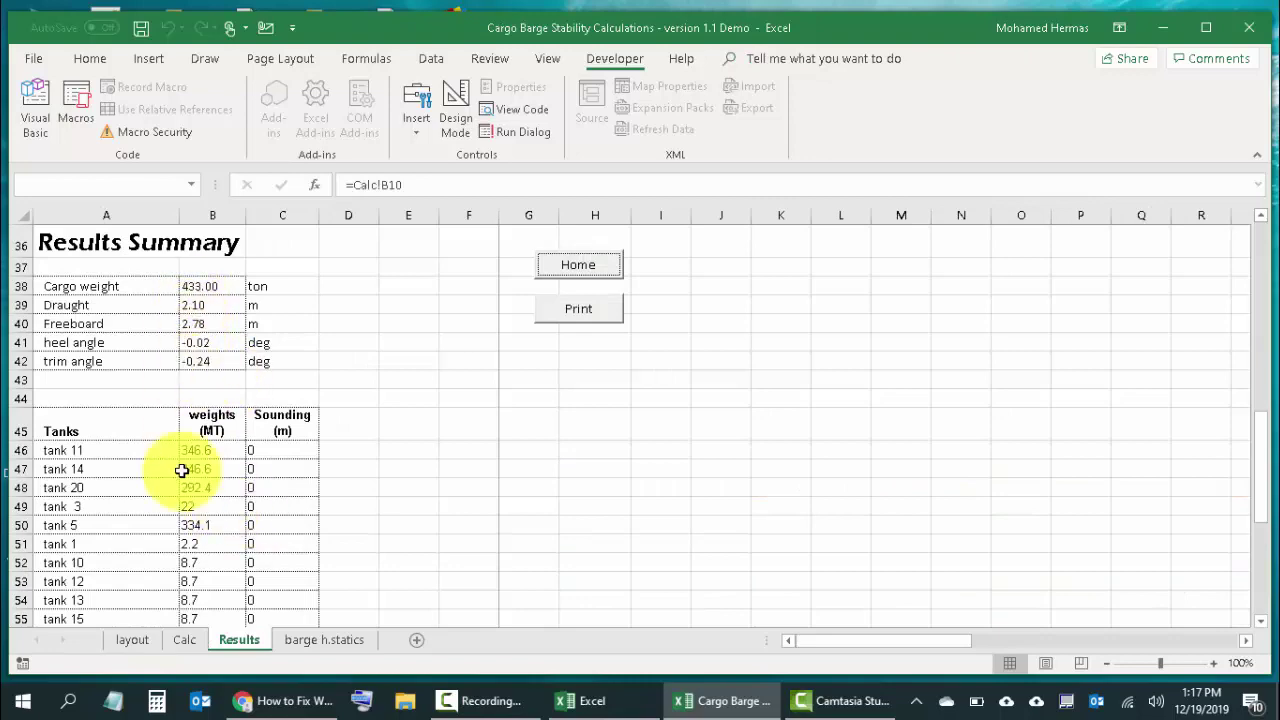
scroll(180, 429, down, 6)
scroll(175, 440, up, 5)
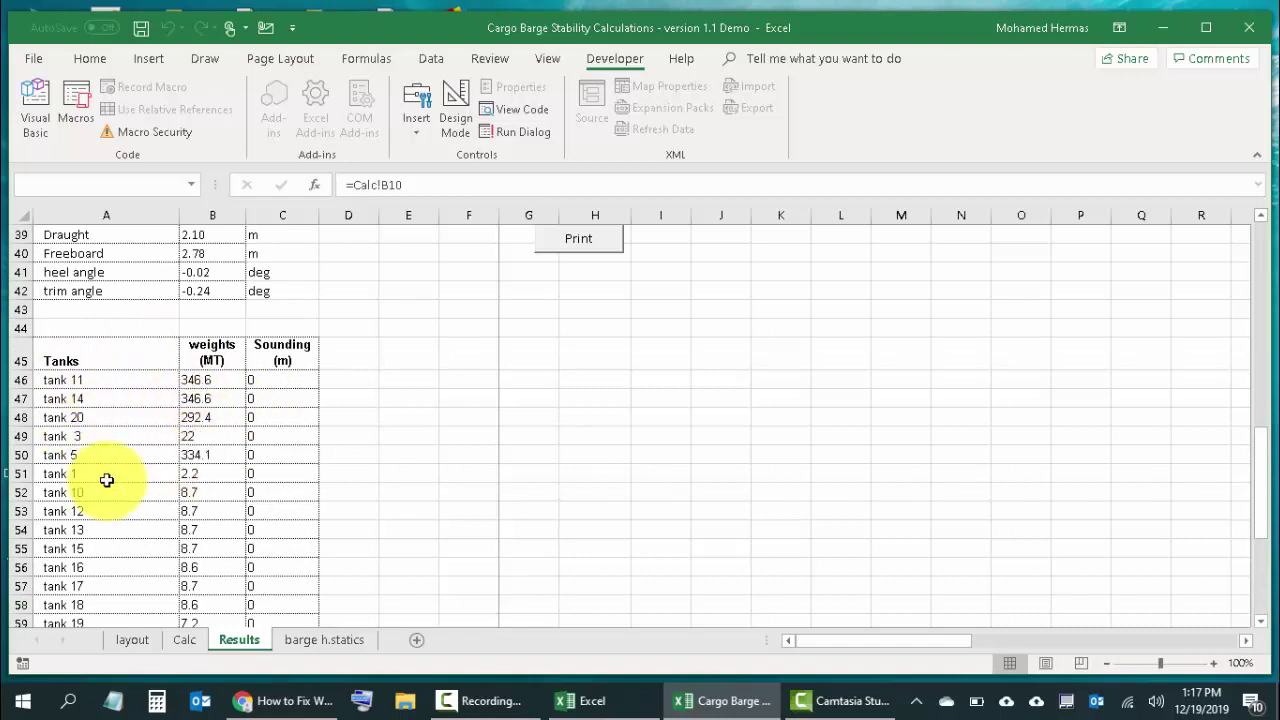
scroll(165, 420, up, 2)
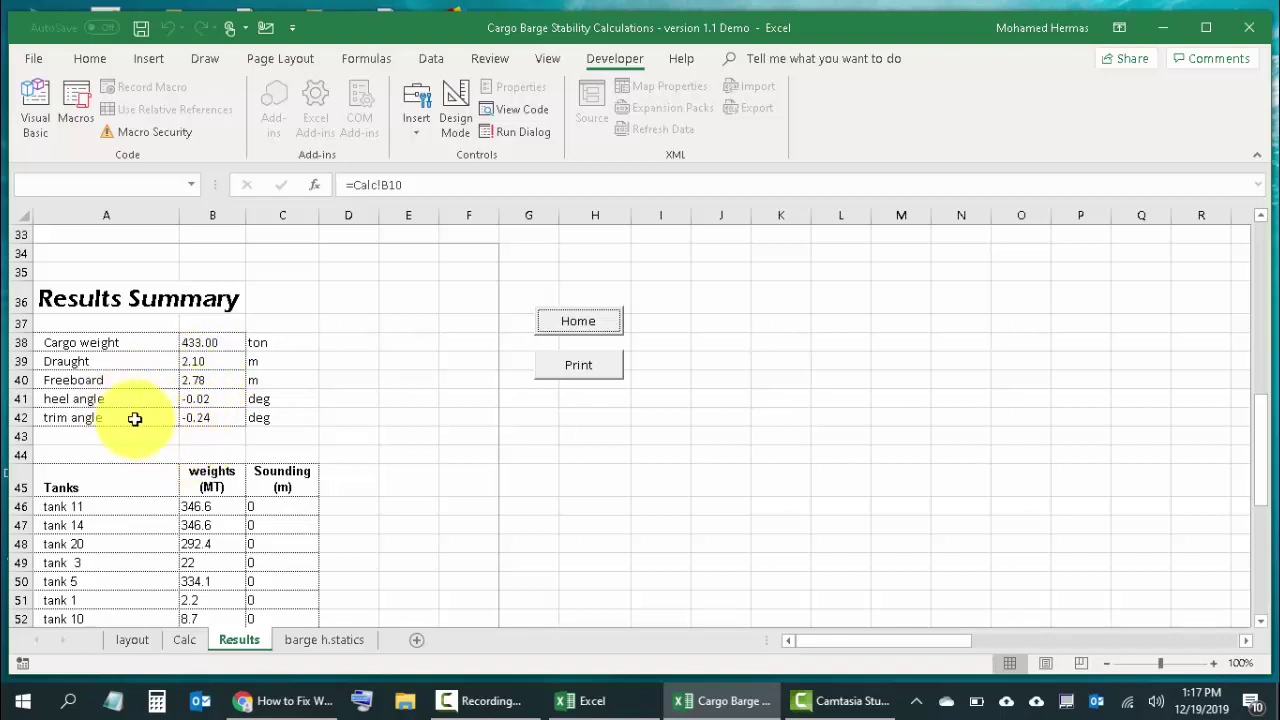
click(545, 332)
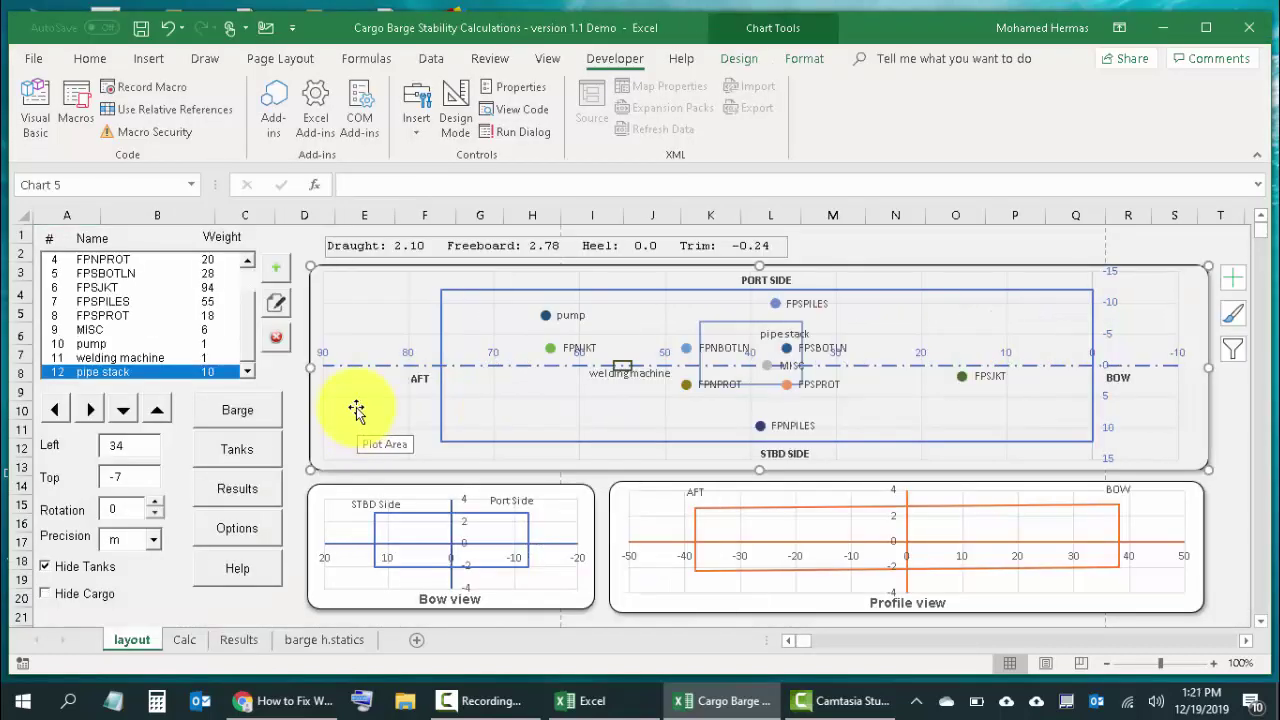
Step: Open the help link to the Offshore Engineer Guide website, look for the contact page link, and switch back to the Excel workbook
click(248, 578)
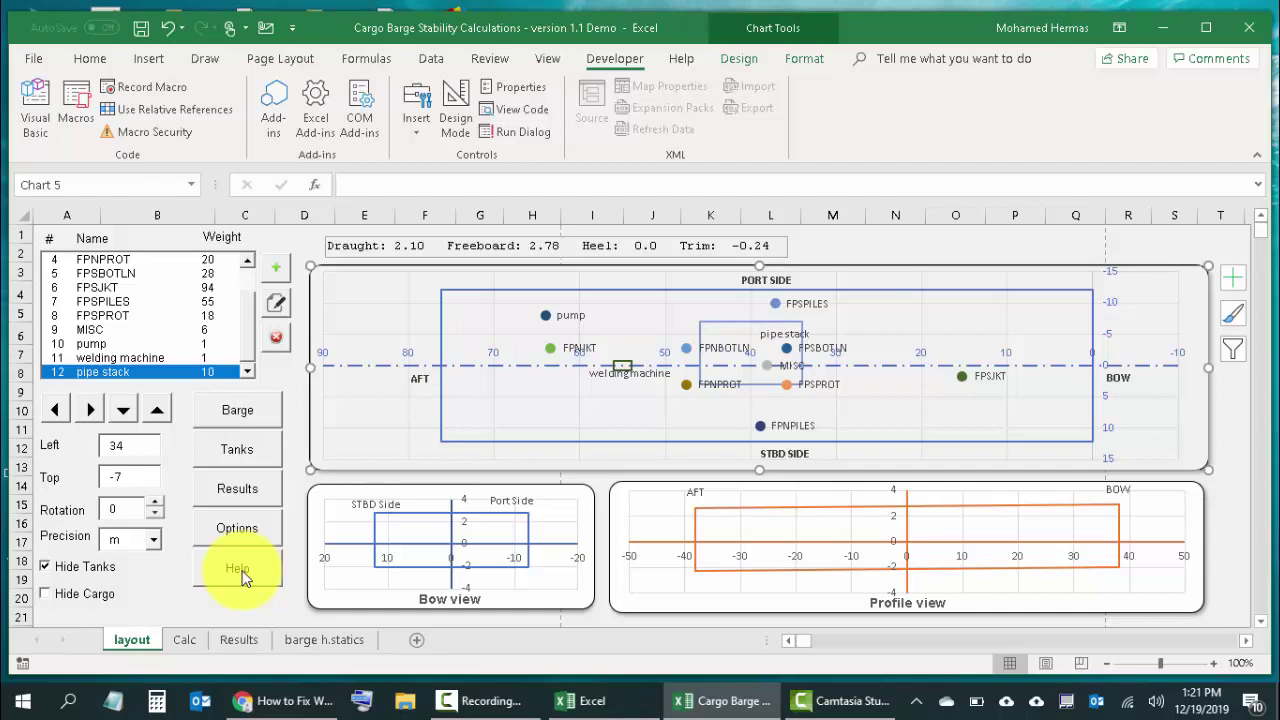
click(239, 570)
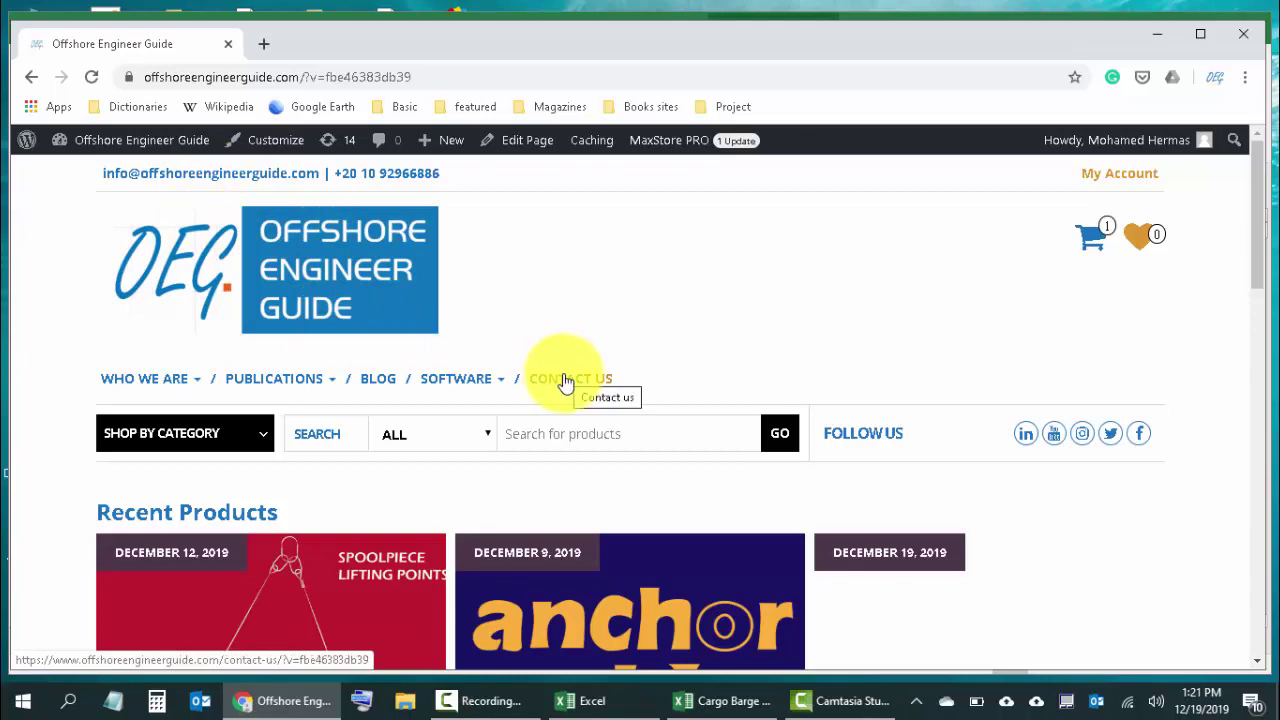
key(alt+Tab)
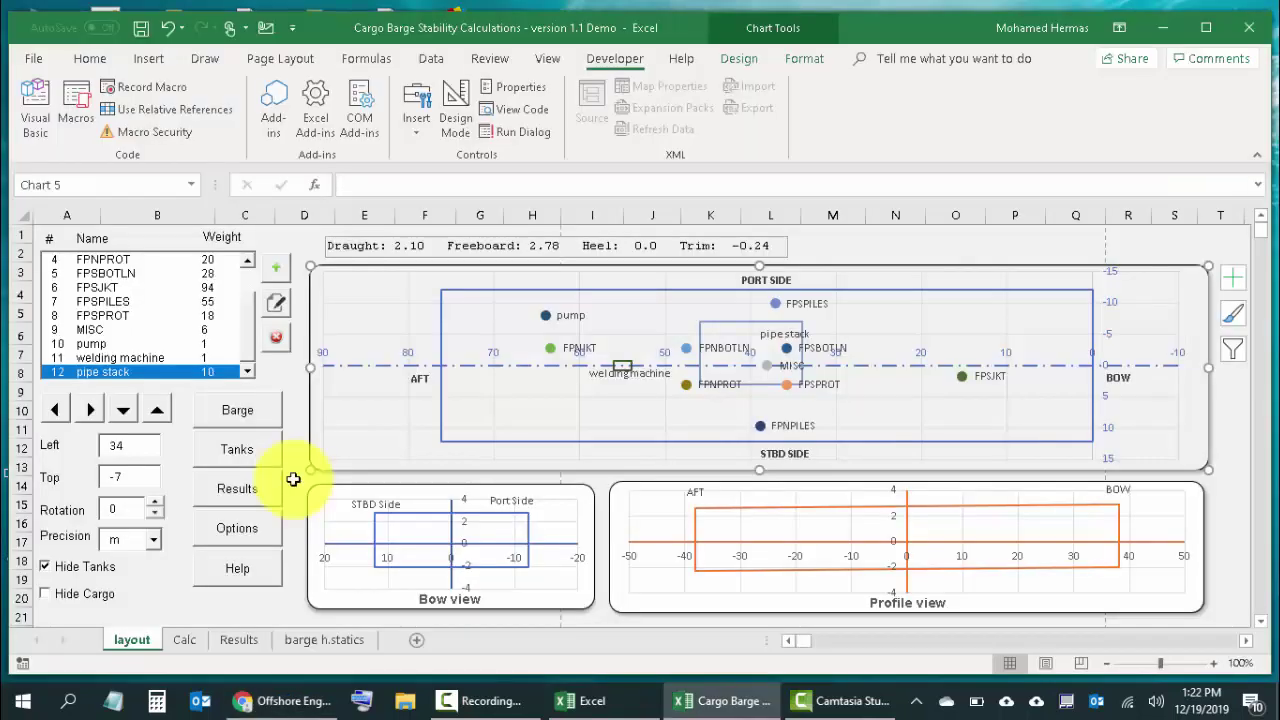